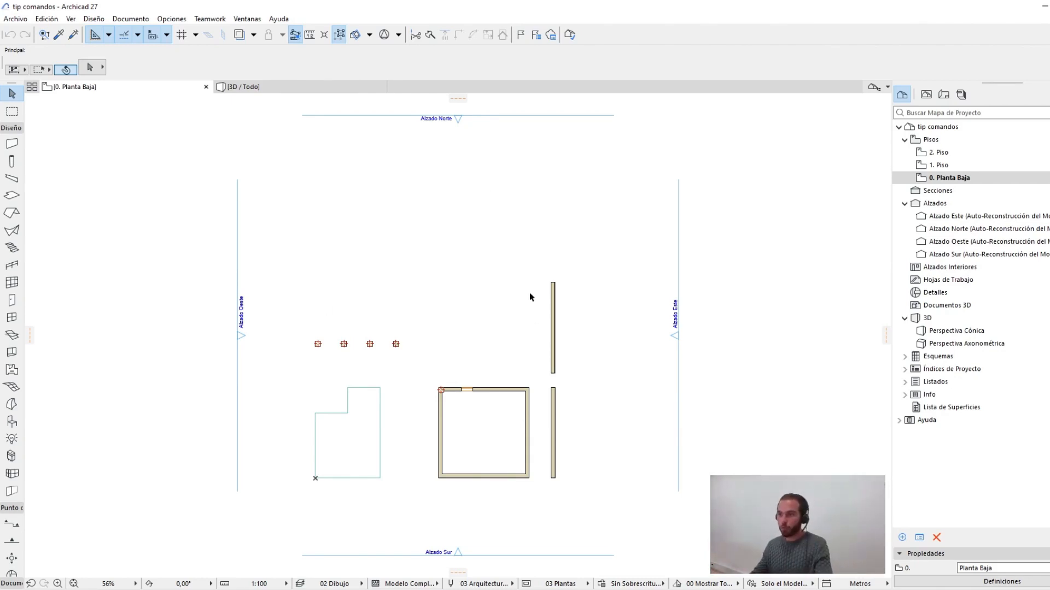
- Check the model in the 3D view, then return to the ground floor plan
mouse_move(529, 296)
middle_mouse_down()
mouse_move(556, 288)
mouse_move(520, 295)
middle_mouse_up()
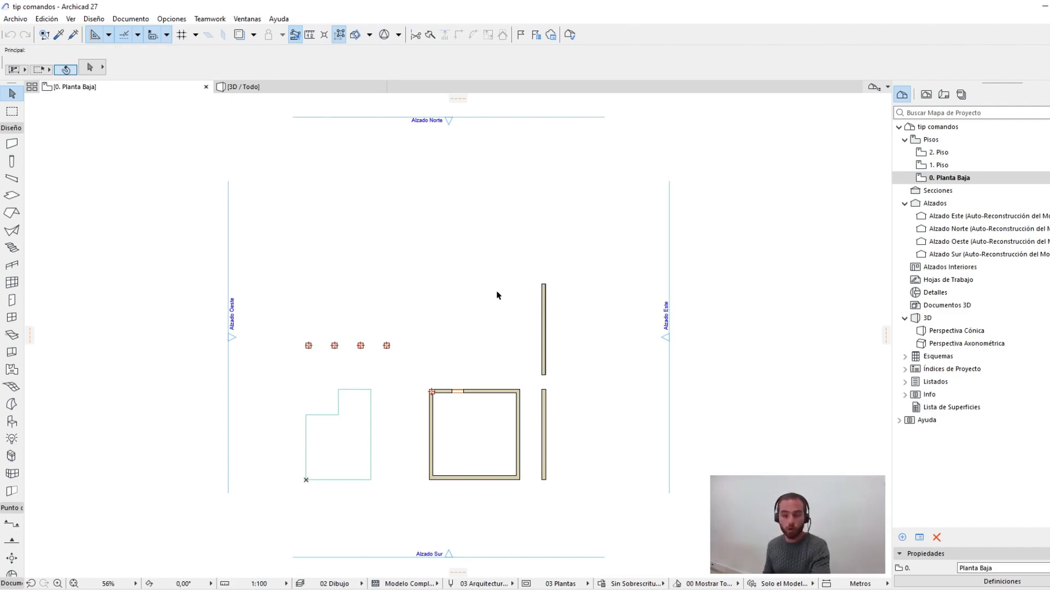
key("F3")
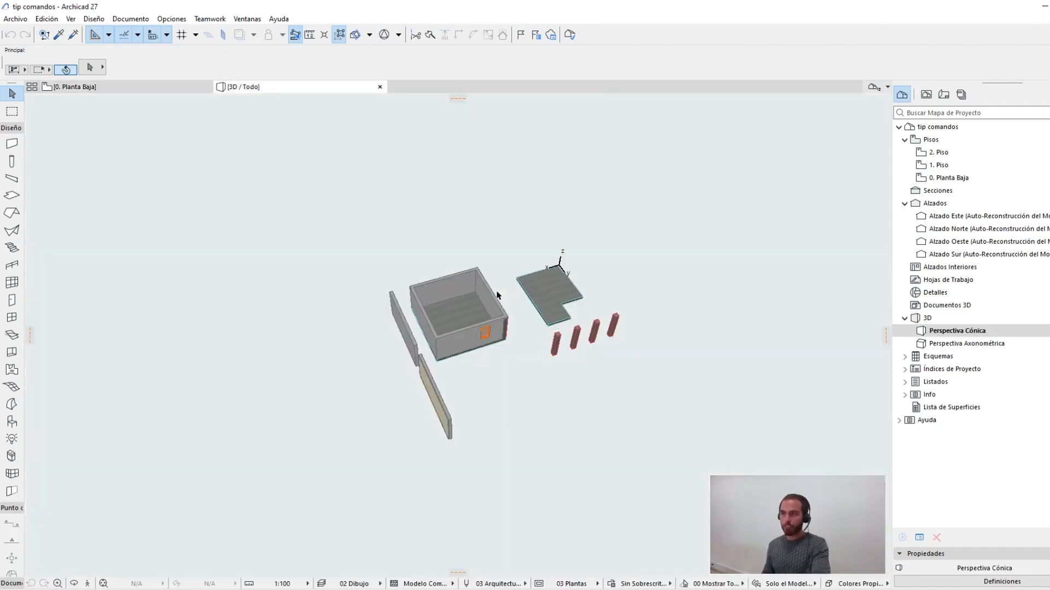
middle_click_drag(643, 362, 718, 365, "shift")
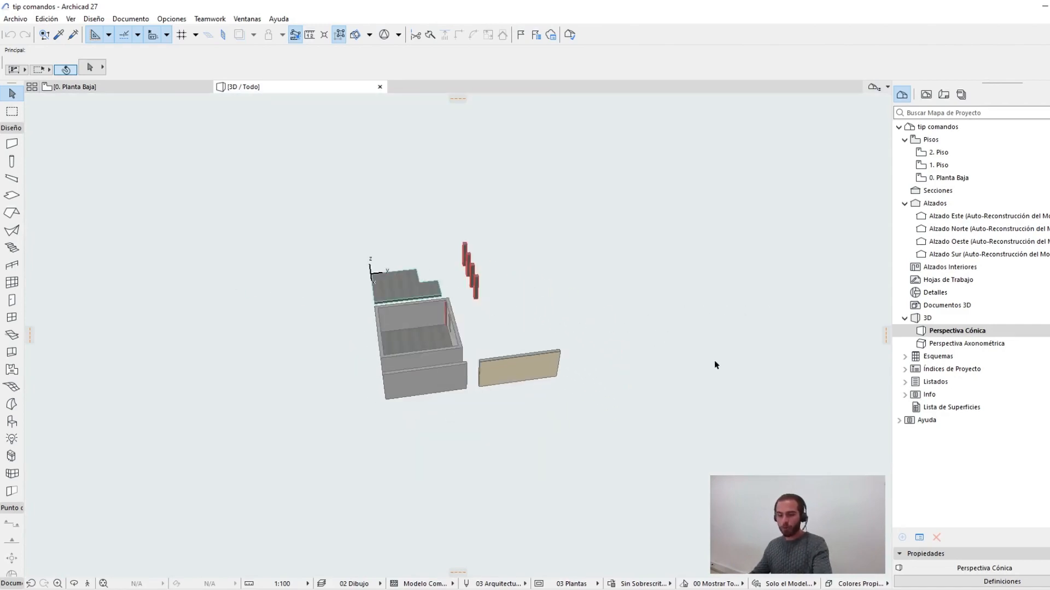
key("F2")
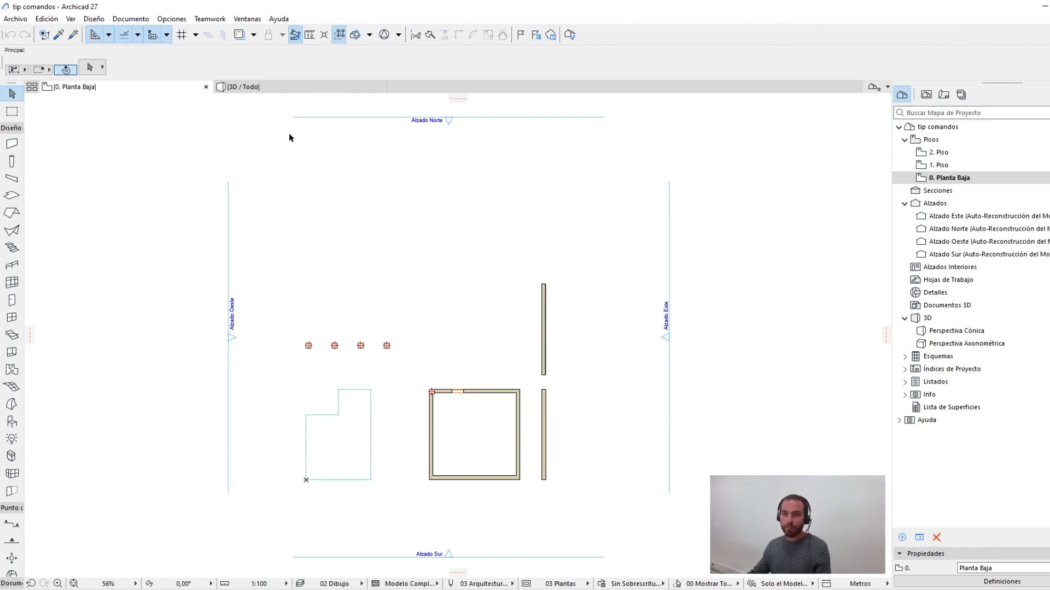
- In the 3D view, isolate the two freestanding walls beside the room and clear the selection
left_click(266, 87)
middle_click_drag(349, 379, 175, 204, "shift")
scroll(448, 331, "up", 3)
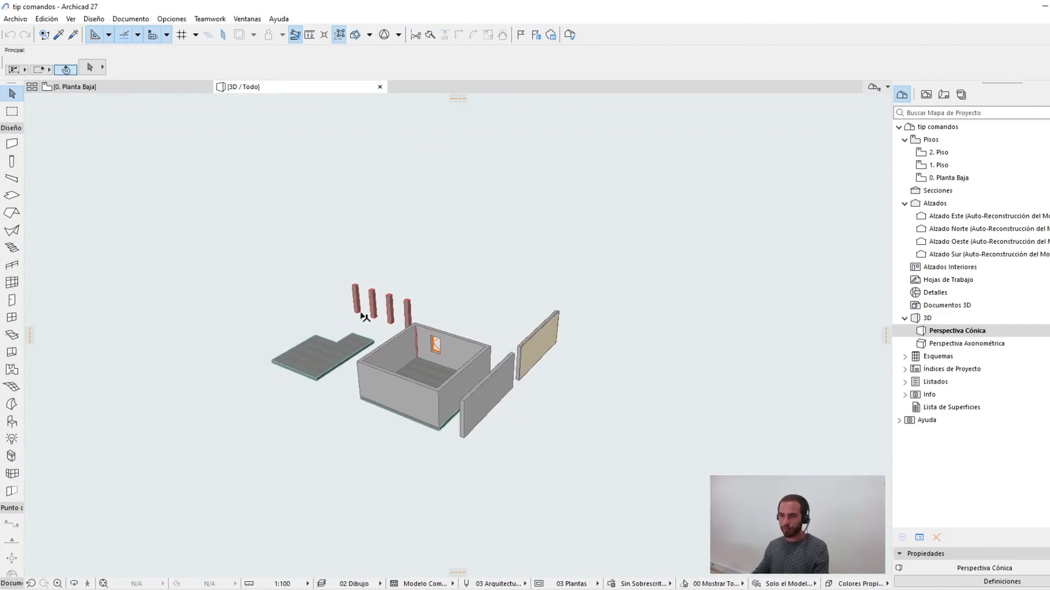
left_click(558, 363)
left_click(508, 419, "shift")
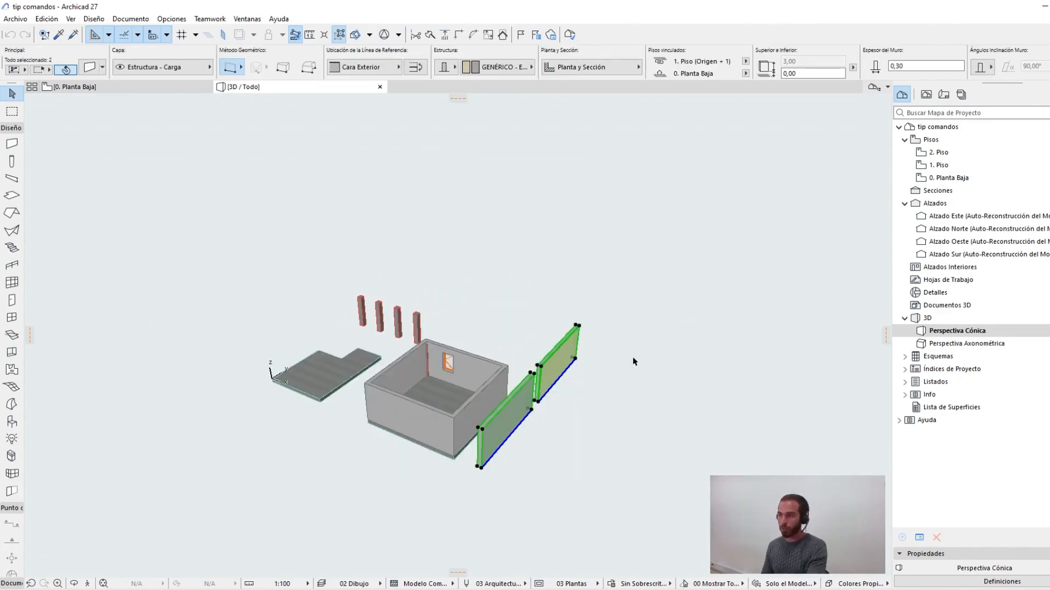
key("F5")
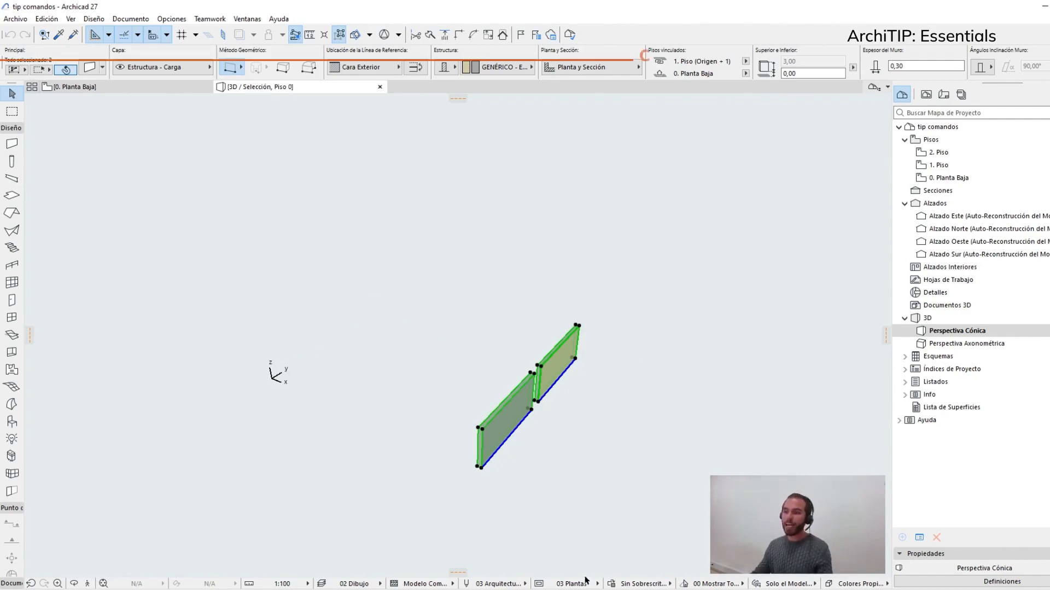
middle_click_drag(528, 393, 460, 374)
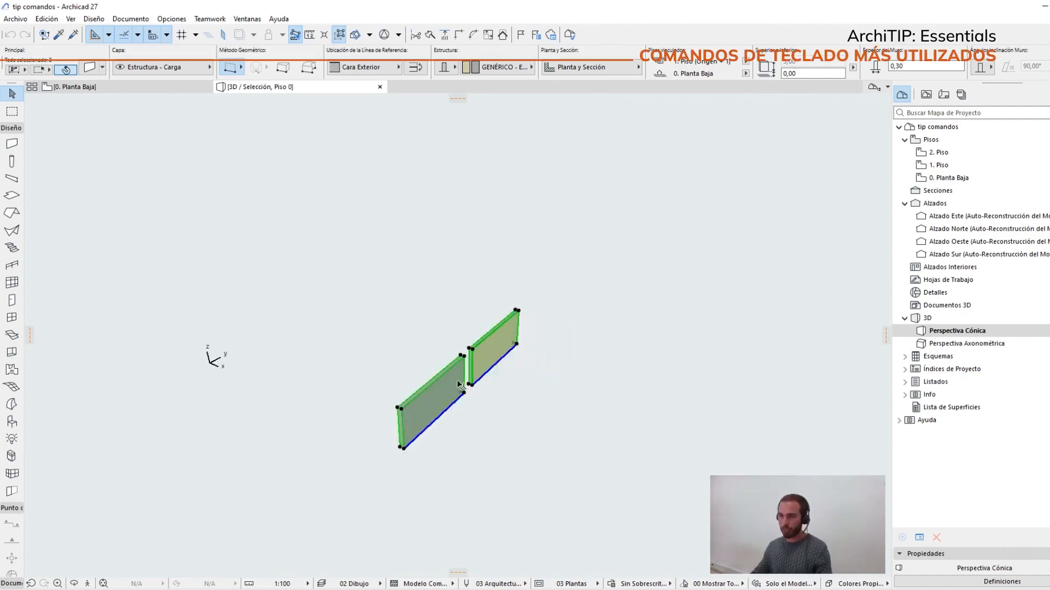
scroll(460, 375, "up", 2)
key("Escape")
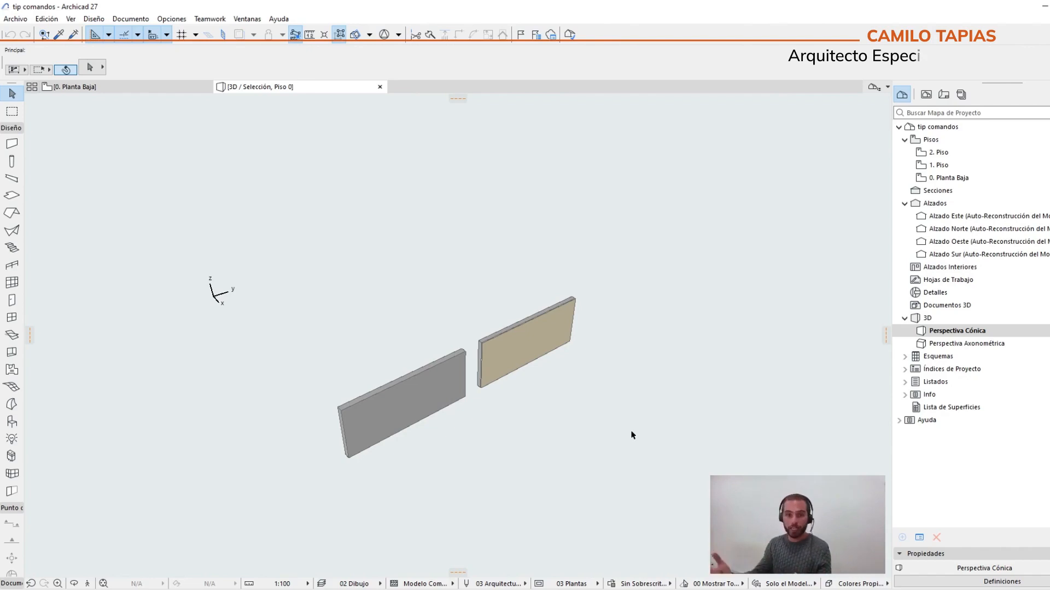
- Bring all model elements back into the 3D view
middle_click_drag(420, 386, 406, 448, "shift")
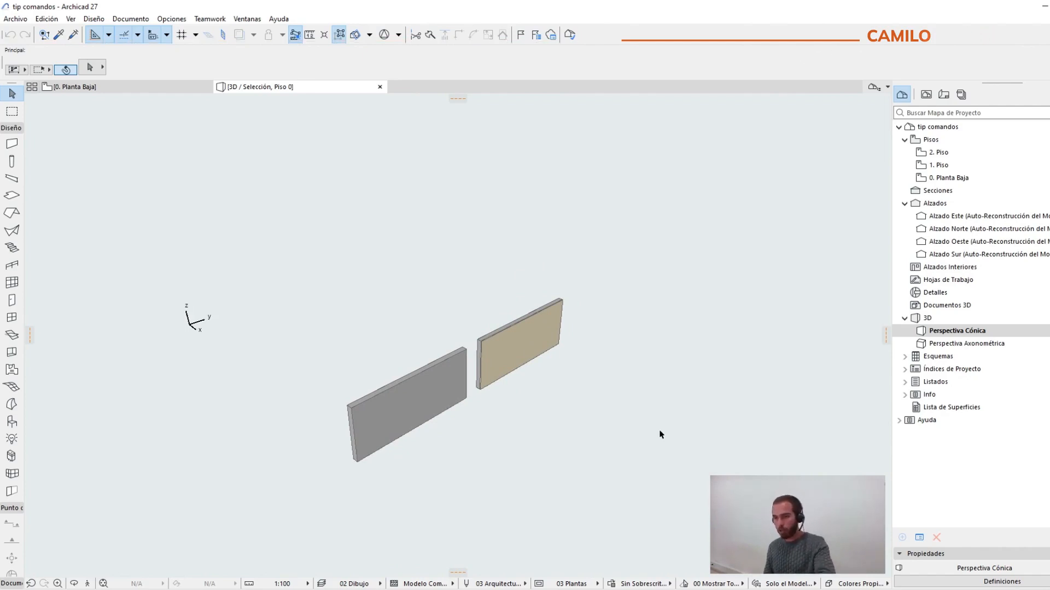
key("F5")
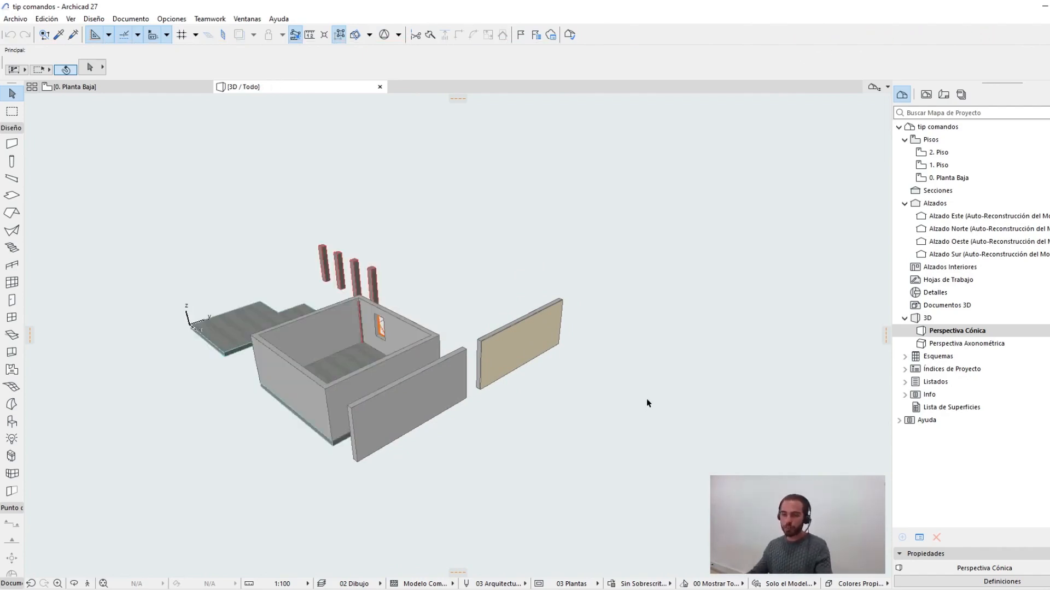
middle_click_drag(646, 399, 637, 433, "shift")
- Select both freestanding walls in the ground floor plan and show only that selection in 3D
key("F2")
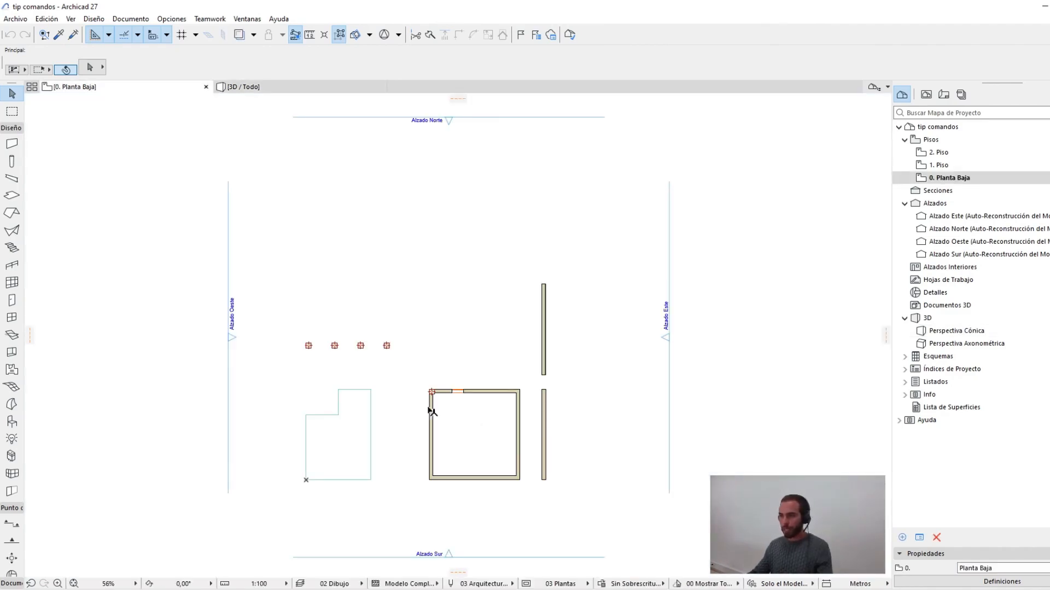
left_click_drag(604, 468, 530, 297)
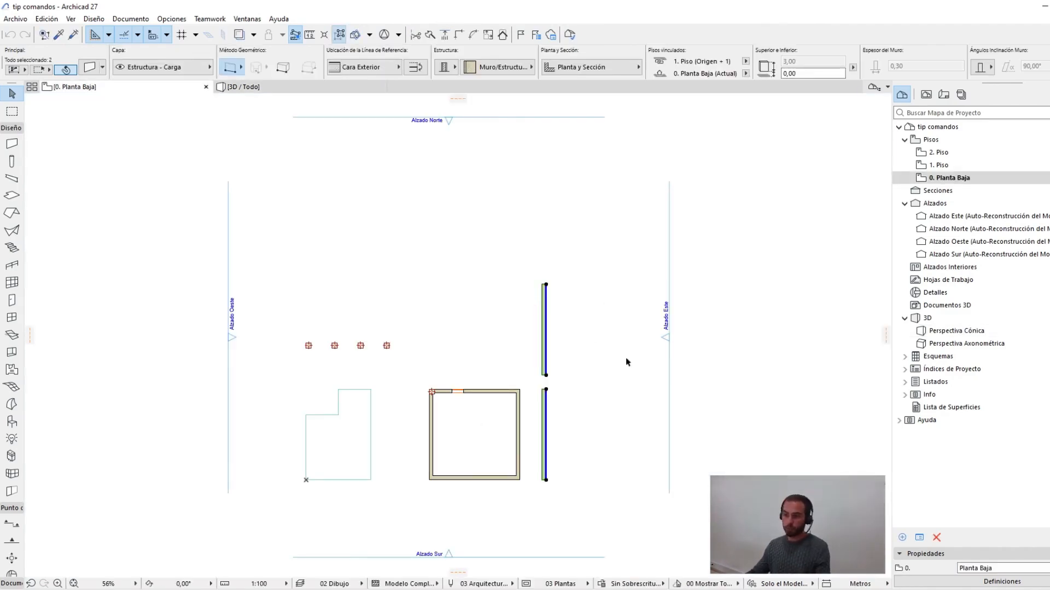
key("F5")
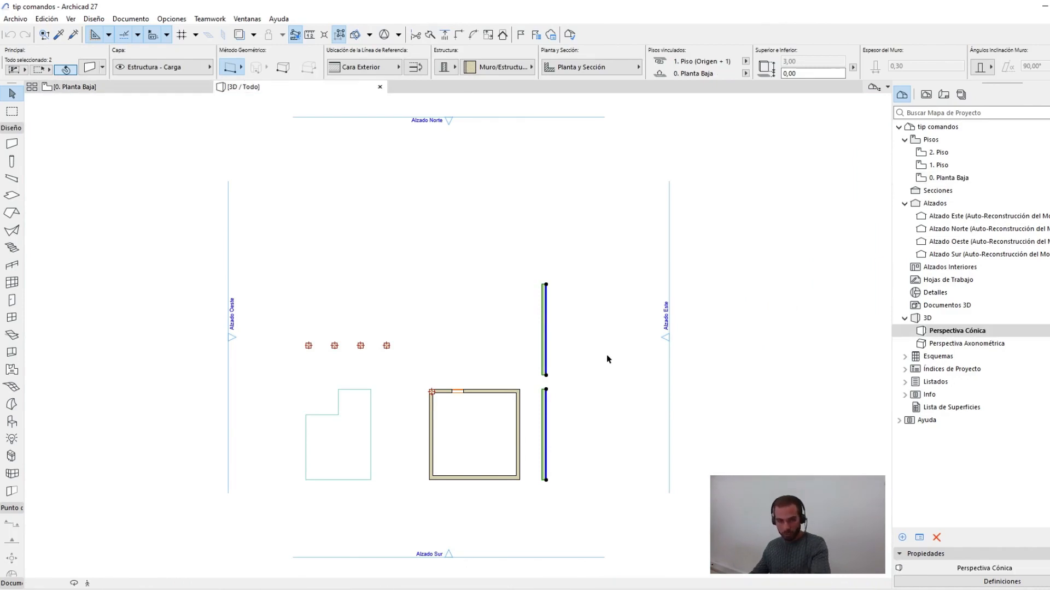
middle_click_drag(429, 388, 614, 387, "shift")
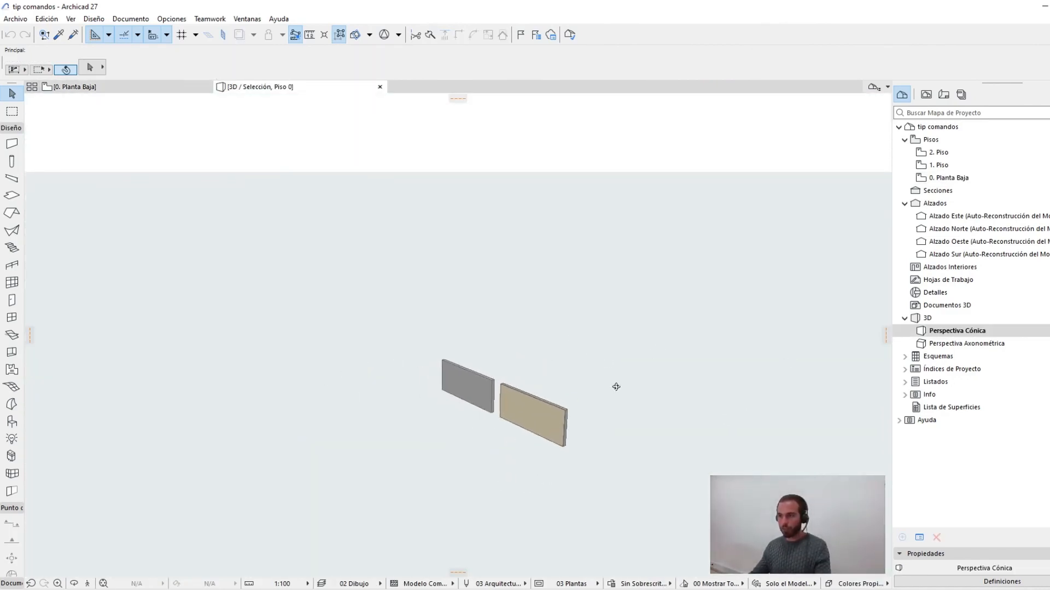
- Restore the full model in 3D, then return to the ground floor plan with nothing selected
key("ctrl+F5")
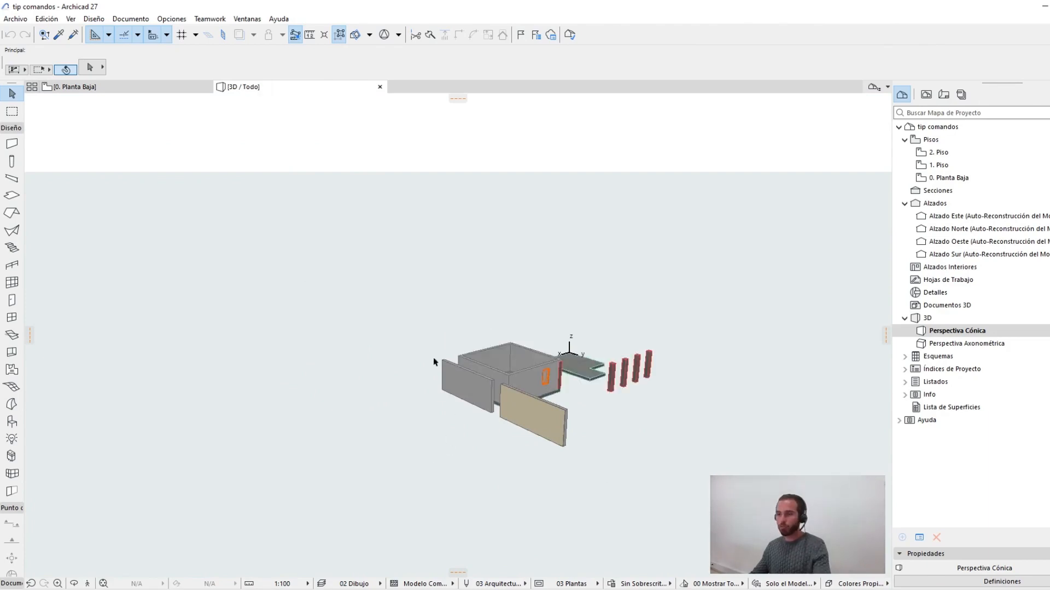
key("F2")
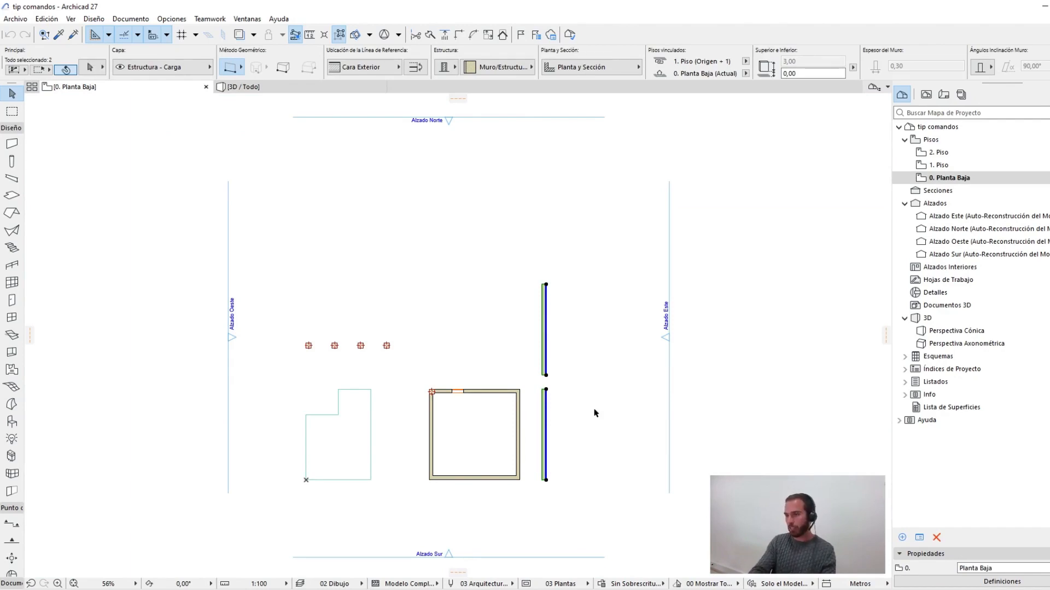
key("F3")
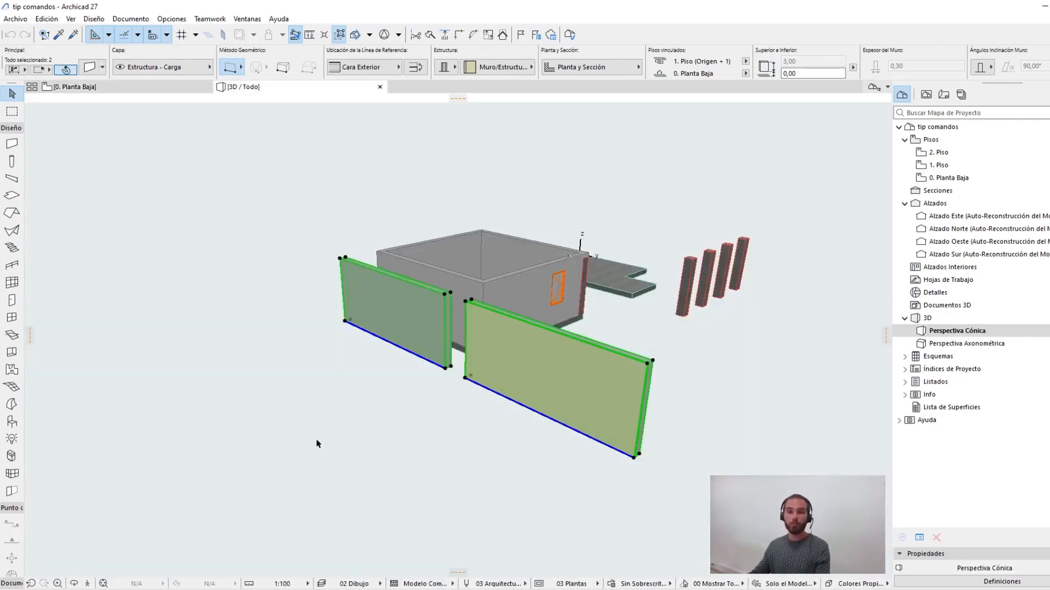
middle_click_drag(808, 344, 681, 393)
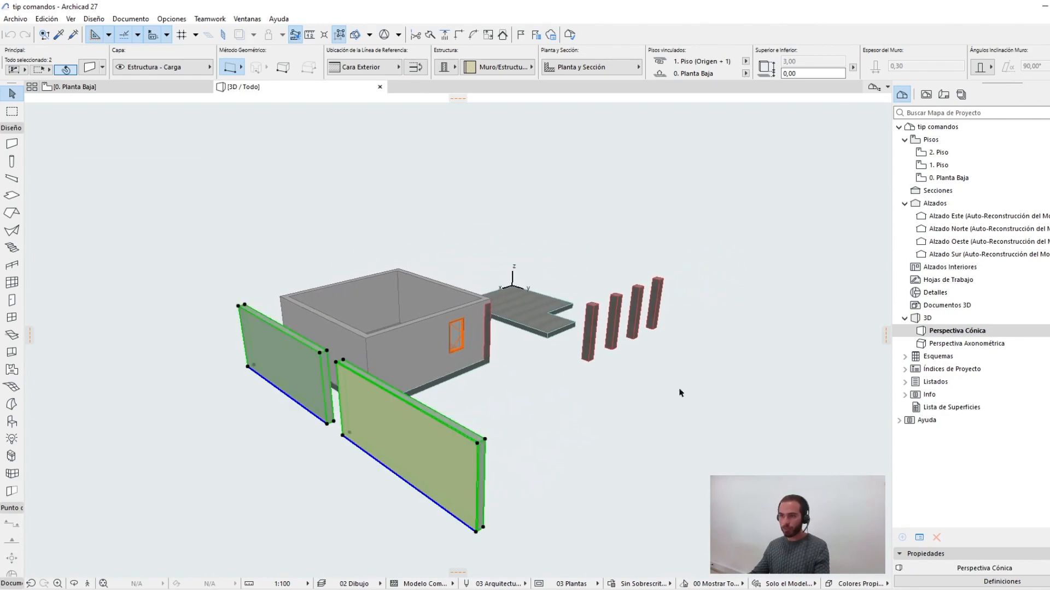
key("Escape")
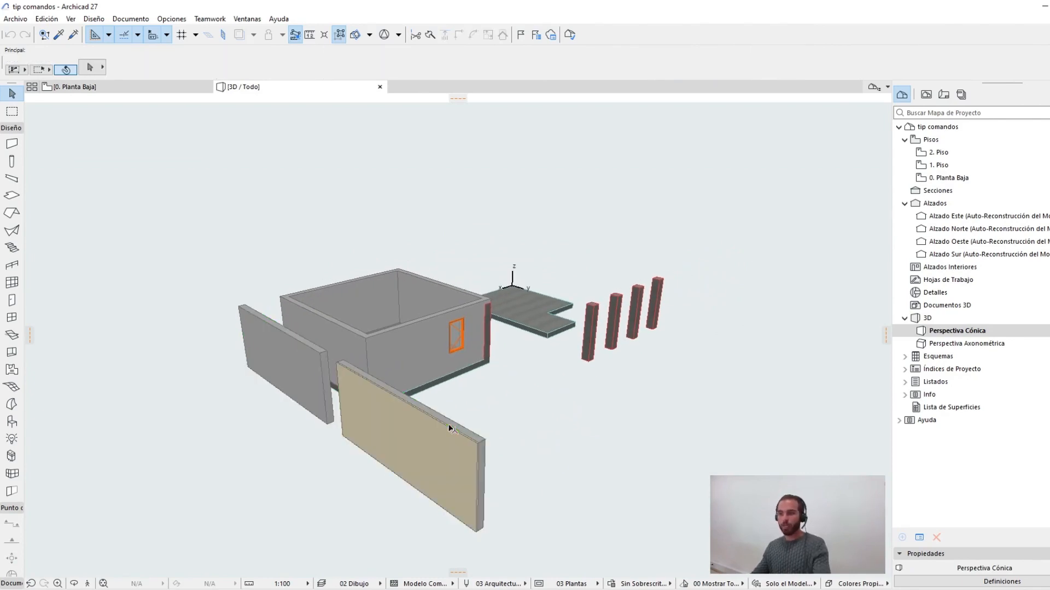
middle_click_drag(386, 387, 266, 402, "shift")
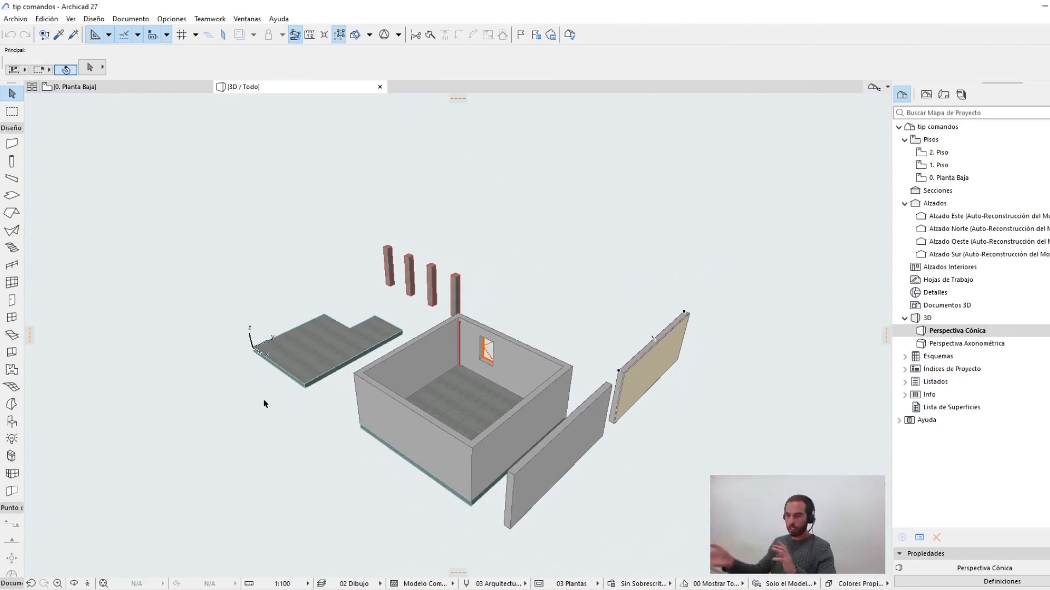
key("F2")
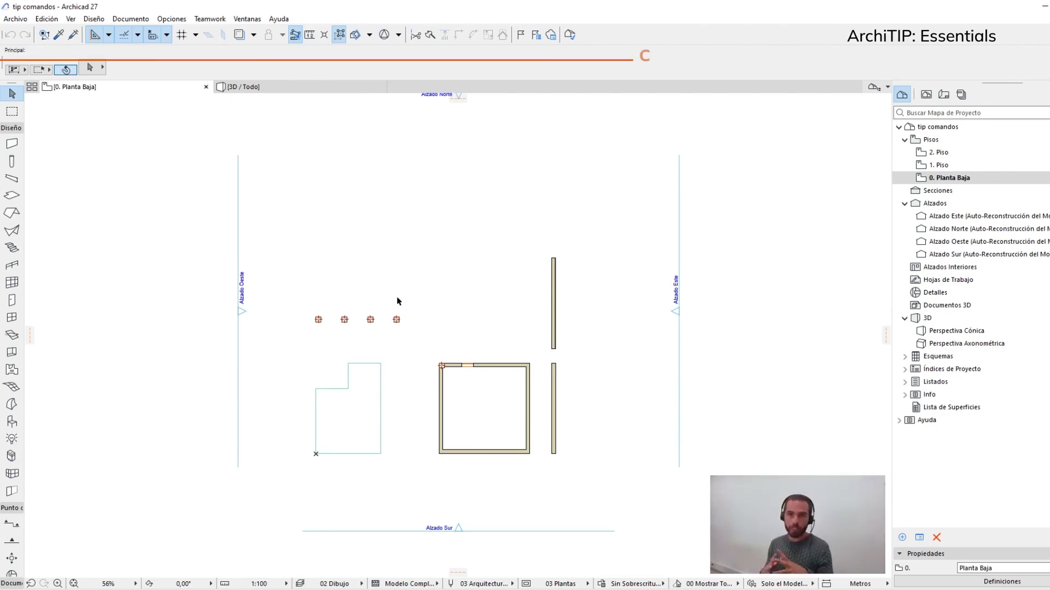
- Move the upper freestanding wall about 3.3 m horizontally toward Alzado Este, then undo the move
left_click(554, 302)
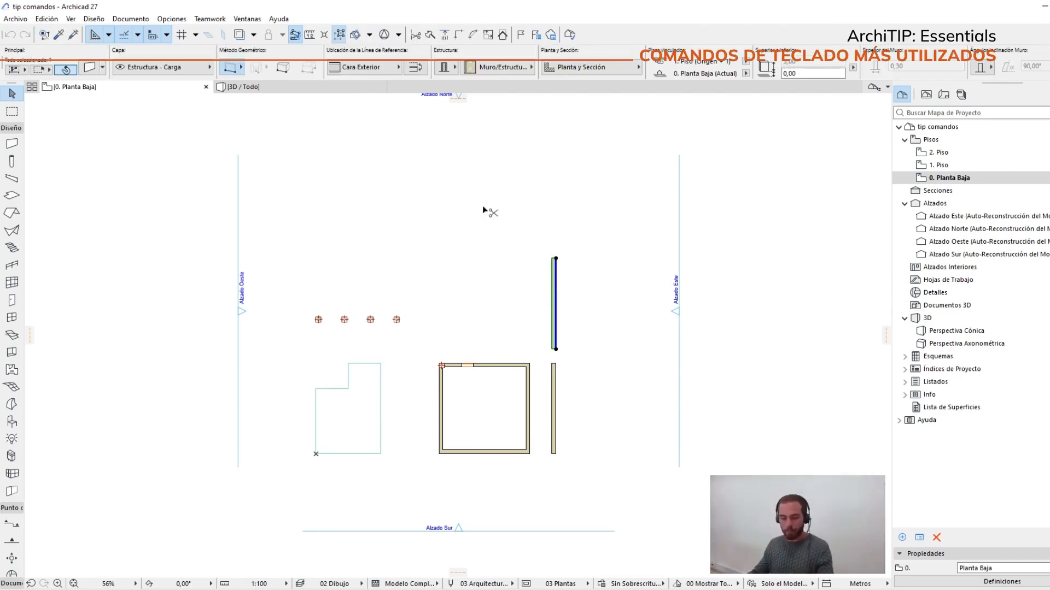
key("ctrl+d")
left_click(523, 218)
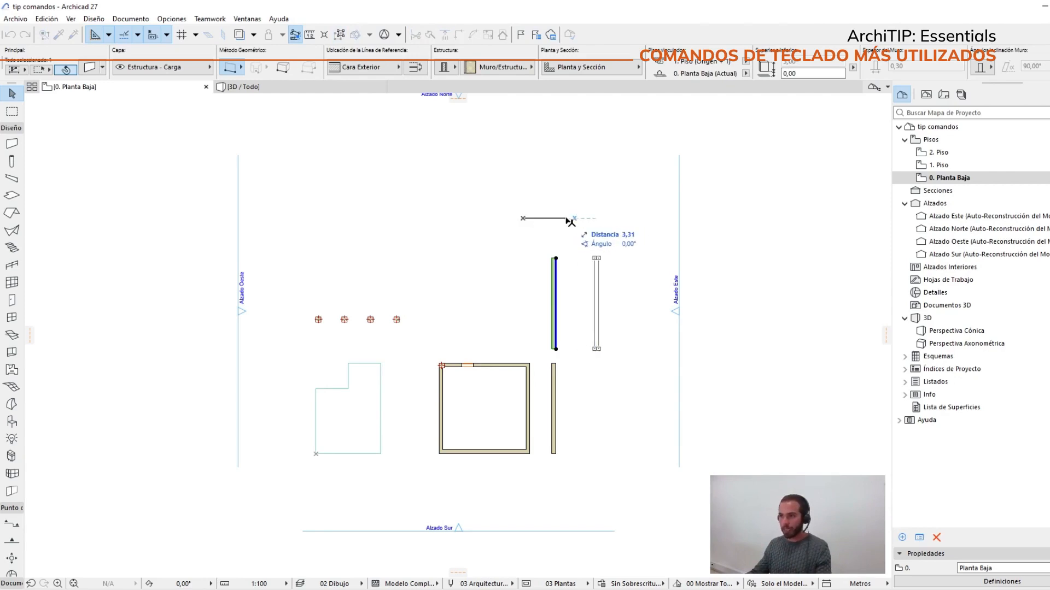
left_click(568, 219)
key("ctrl+z")
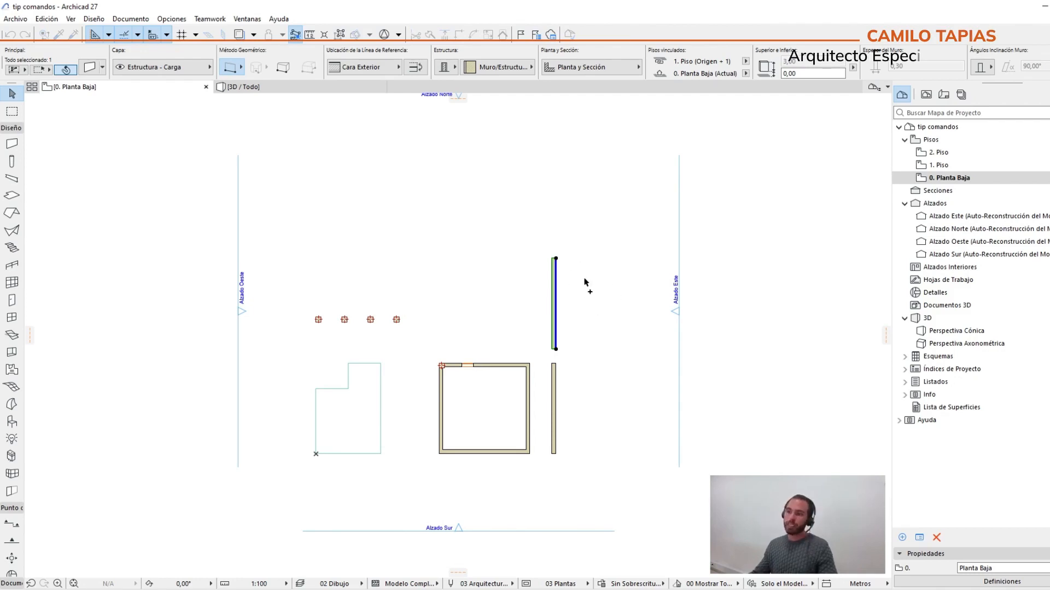
- Copy the upper freestanding wall about 2.8 m horizontally toward Alzado Este, then delete the copy
key("ctrl+d")
left_click(546, 228)
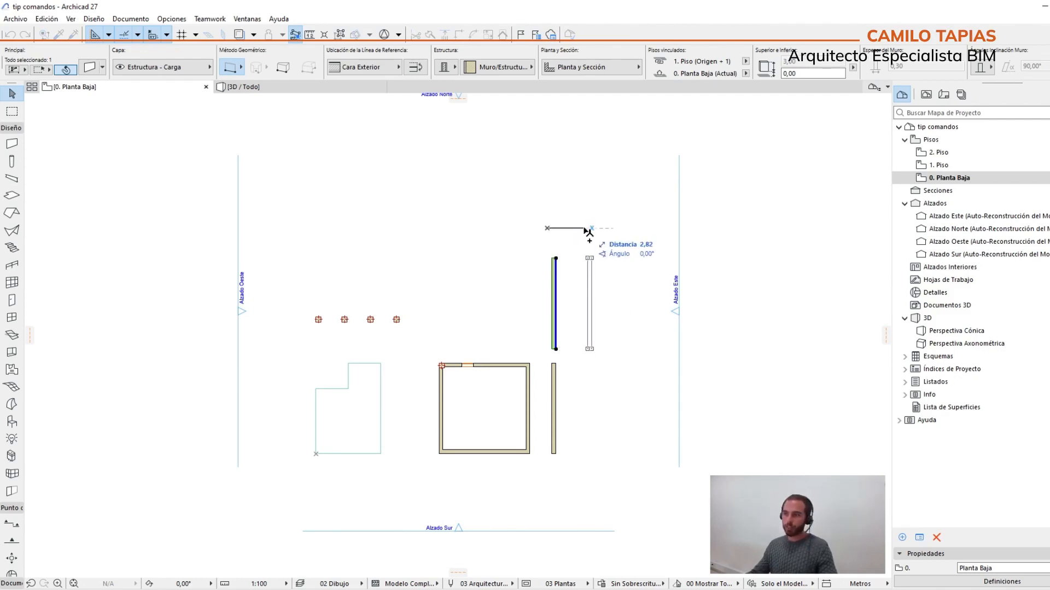
left_click(589, 228)
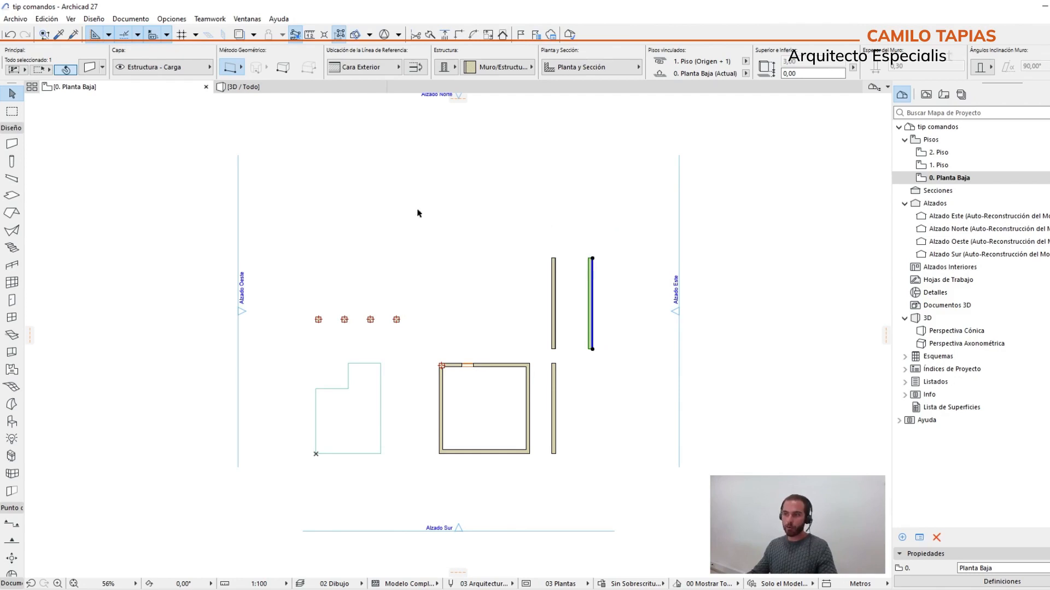
key("Delete")
- Select the upper freestanding wall and examine the Mover commands available for it, including Elevar
scroll(542, 351, "up", 5)
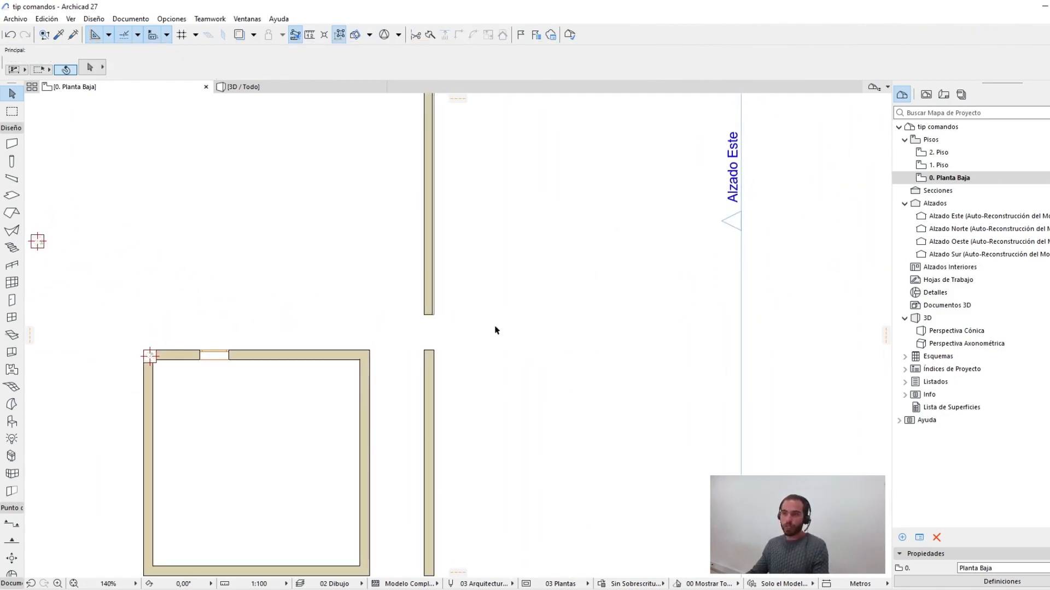
left_click_drag(522, 332, 387, 254)
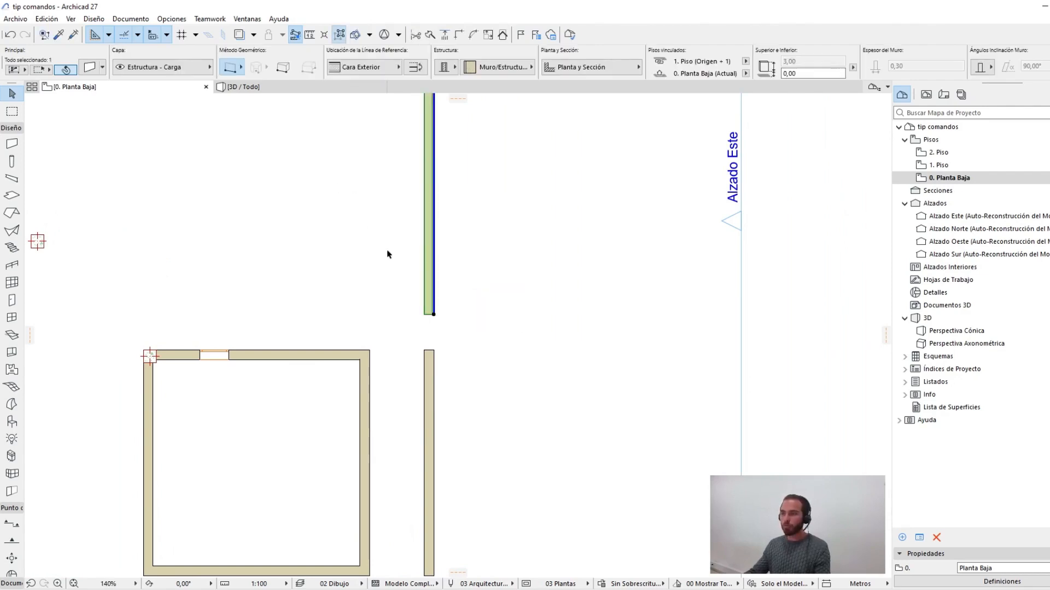
right_click(456, 210)
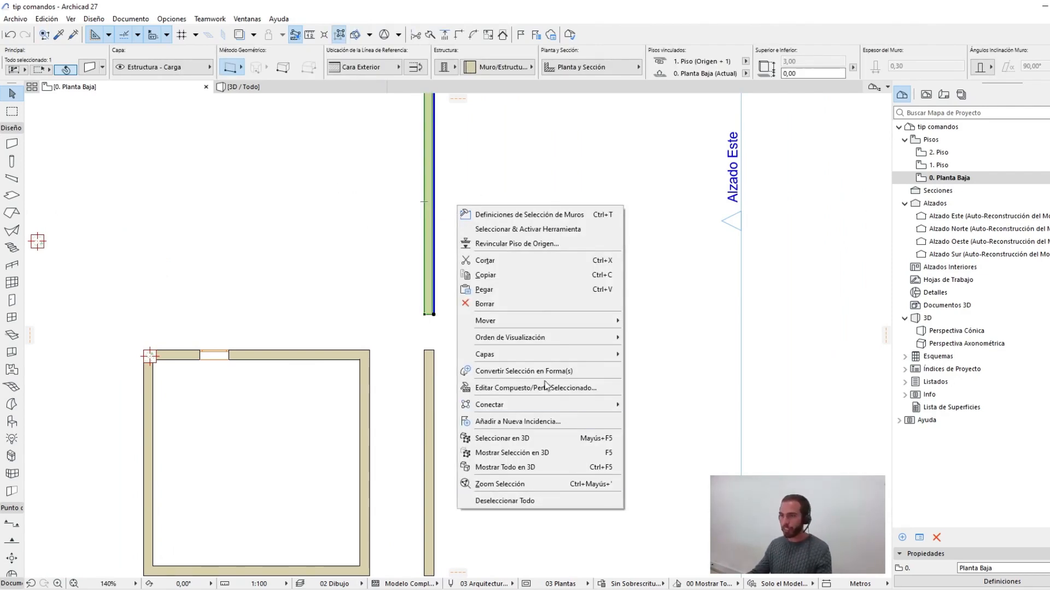
mouse_move(536, 324)
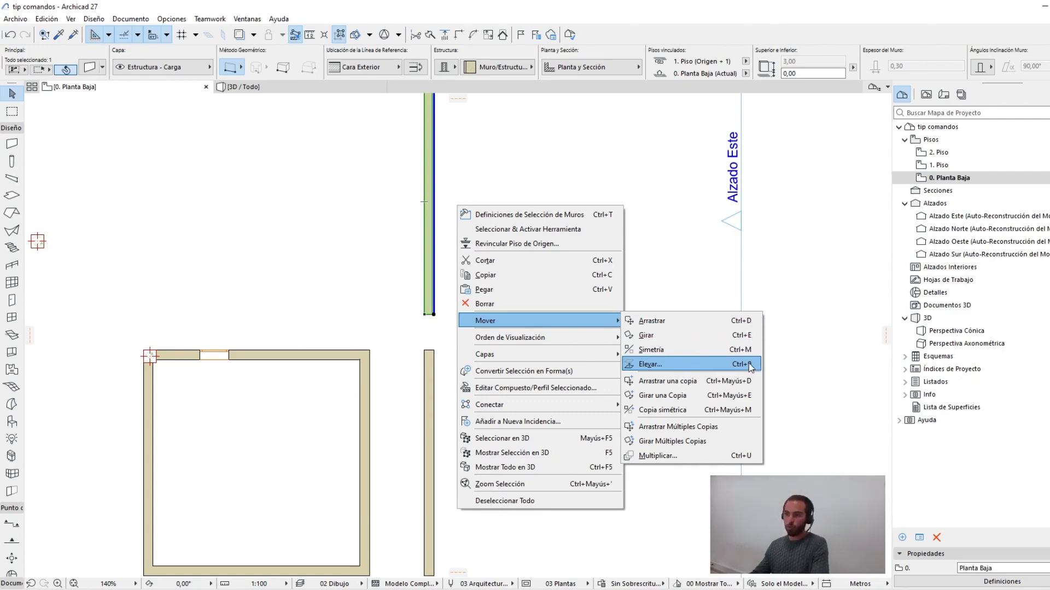
left_click(651, 364)
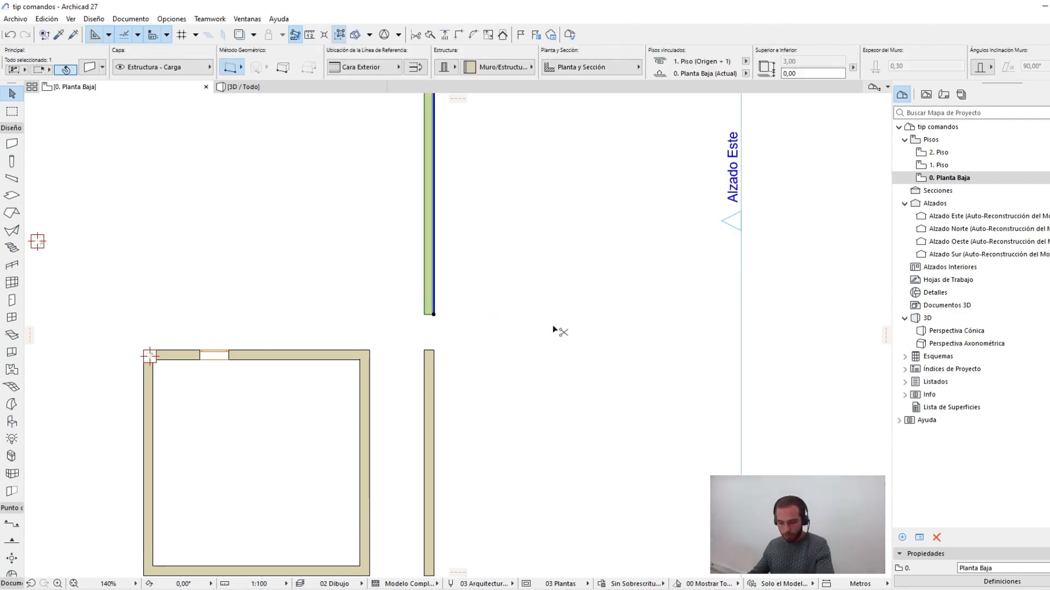
- Check the Multiplicar options for the selected wall, then cancel them and deselect the wall
key("ctrl+u")
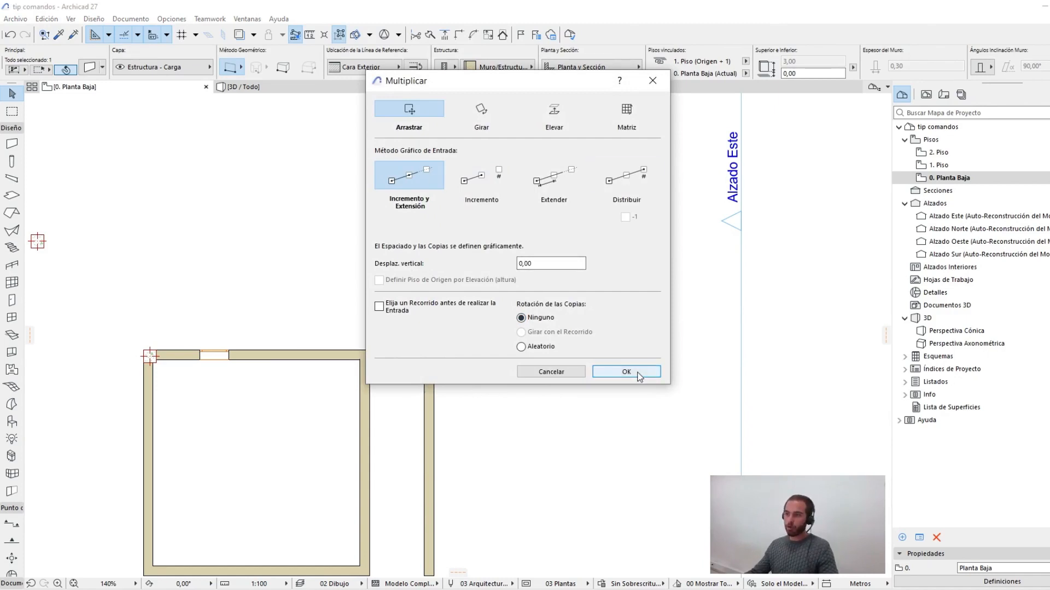
left_click(556, 375)
scroll(338, 333, "down", 3)
middle_click_drag(369, 342, 602, 452)
key("Escape")
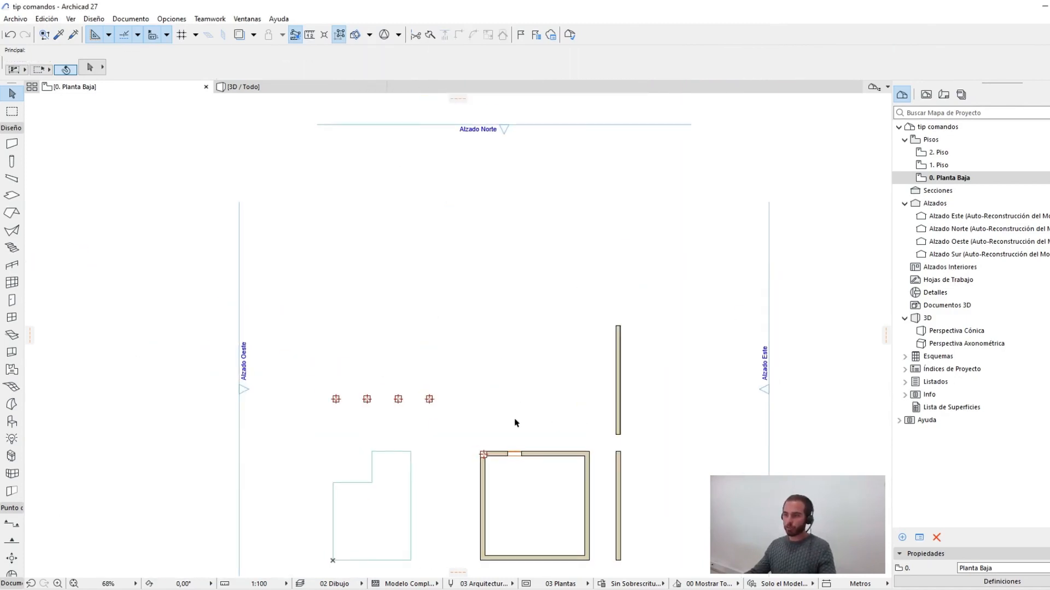
- Multiply the row of four columns into six further rows spaced 2 m apart toward Alzado Norte, then delete those copies
left_click_drag(456, 419, 288, 344)
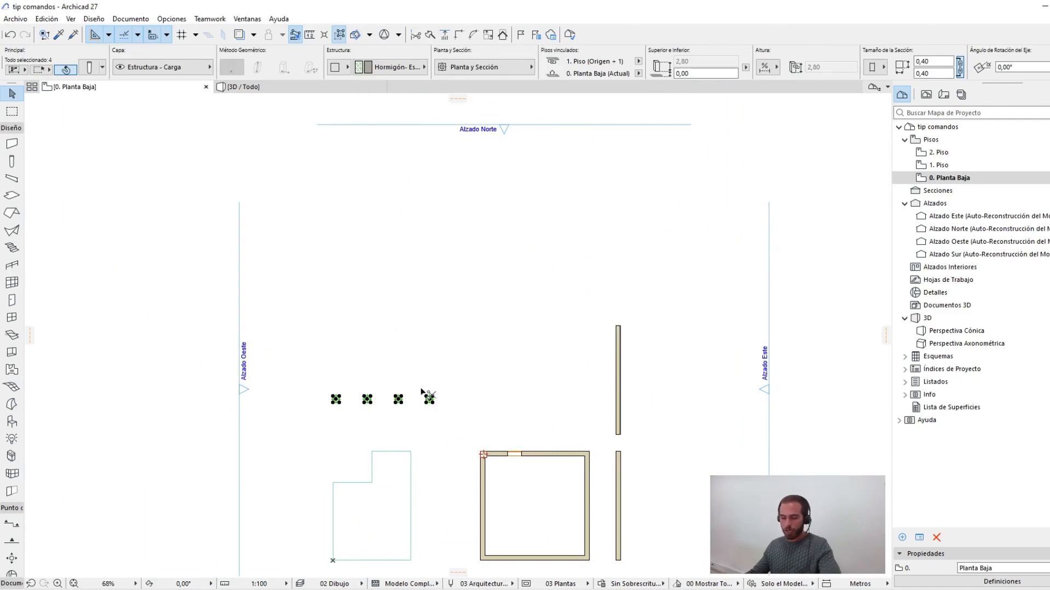
key("ctrl+u")
left_click(626, 372)
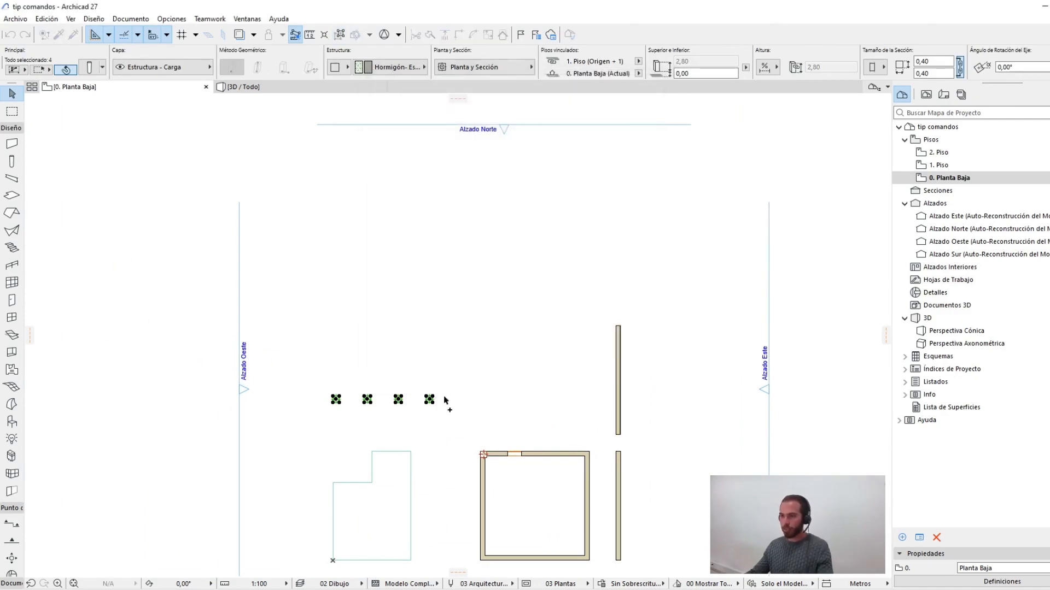
left_click(468, 375)
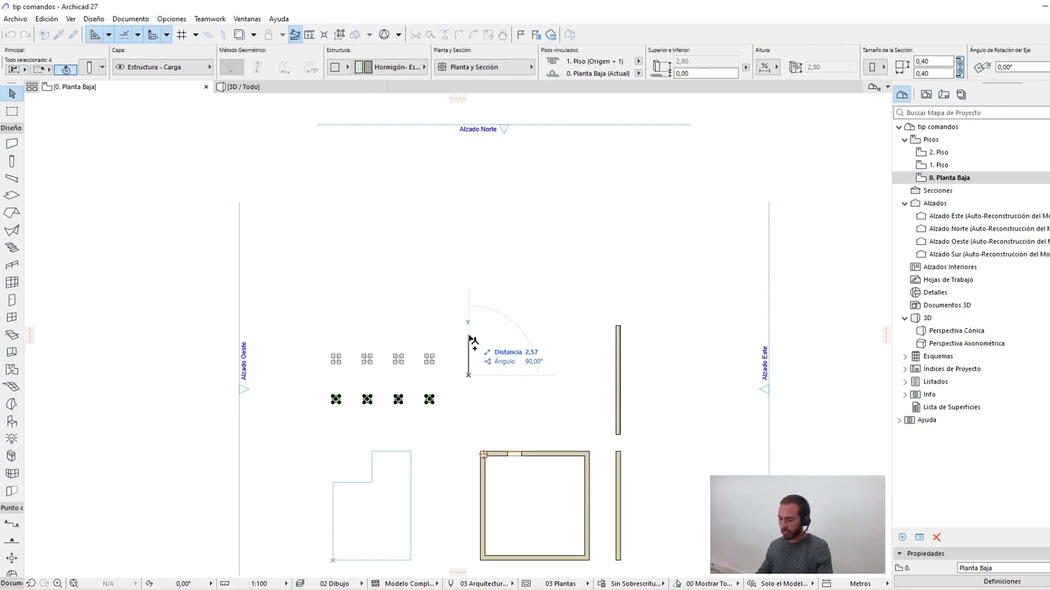
type("2")
key("Return")
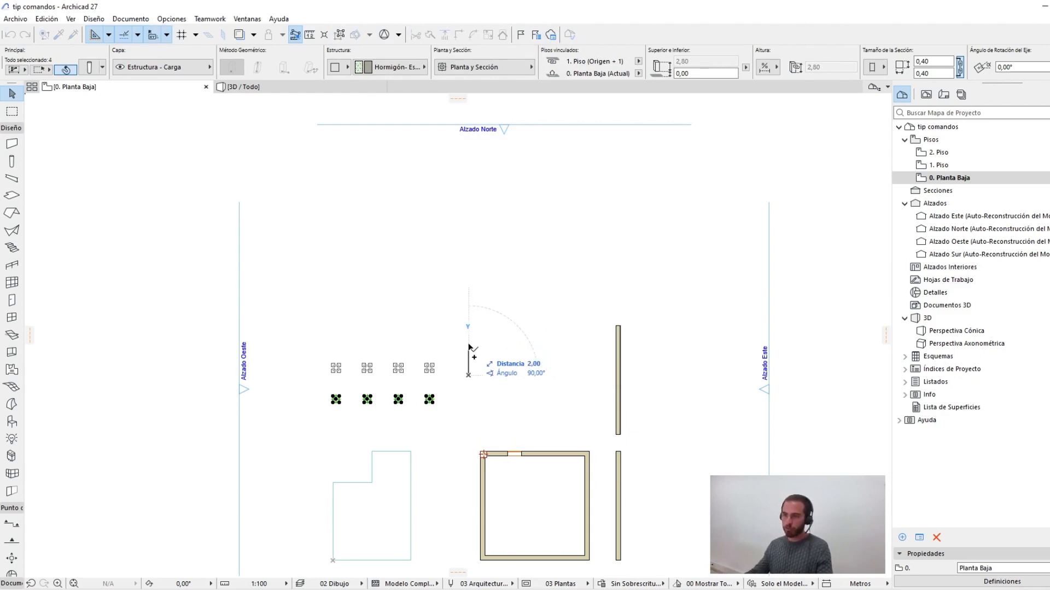
middle_click_drag(469, 319, 321, 334)
scroll(437, 350, "up", 2)
middle_click_drag(450, 386, 509, 373)
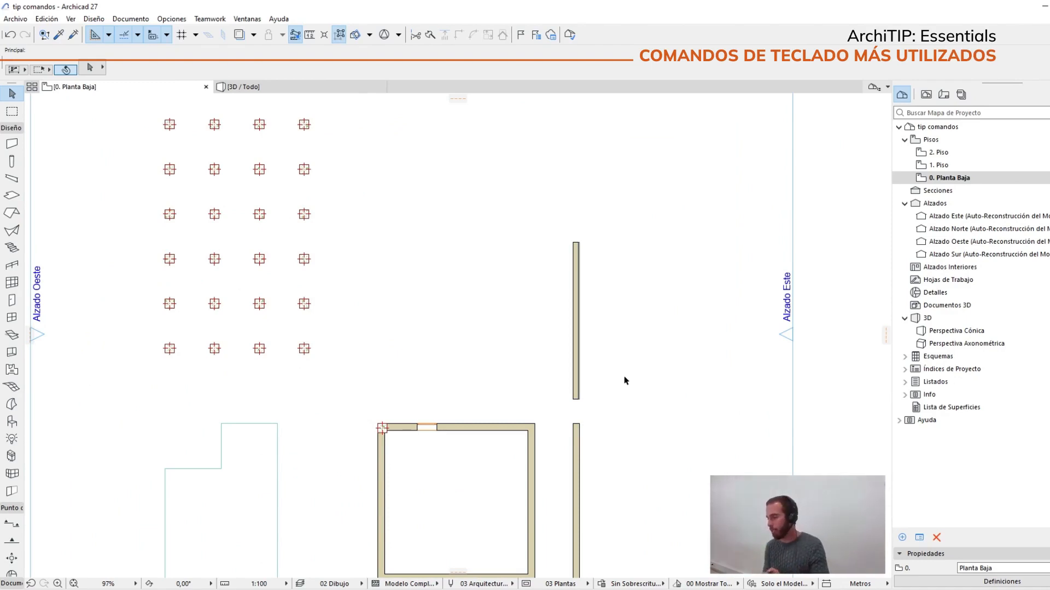
left_click_drag(447, 396, 242, 142)
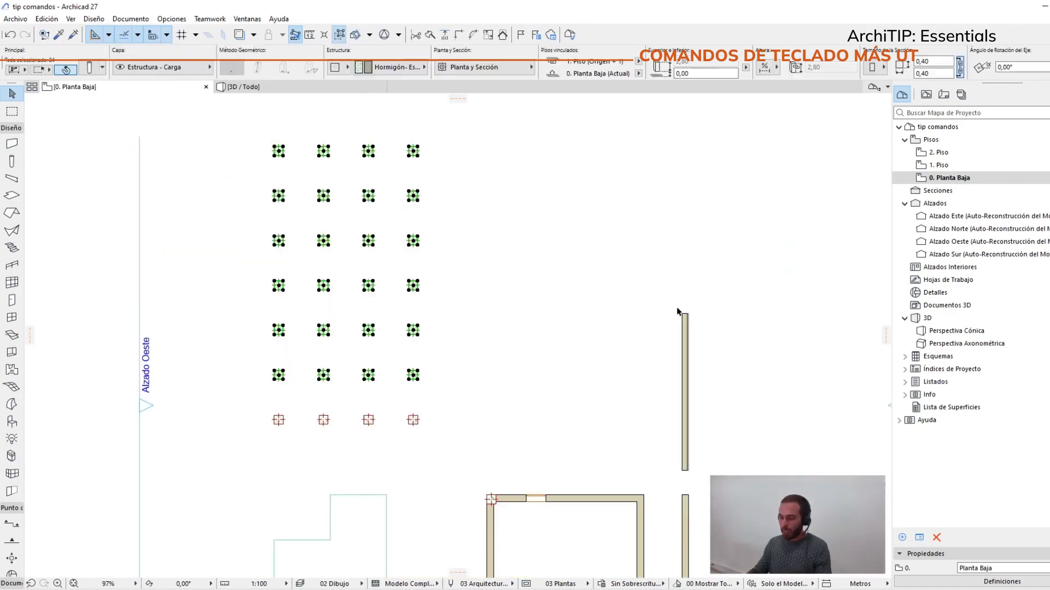
key("Delete")
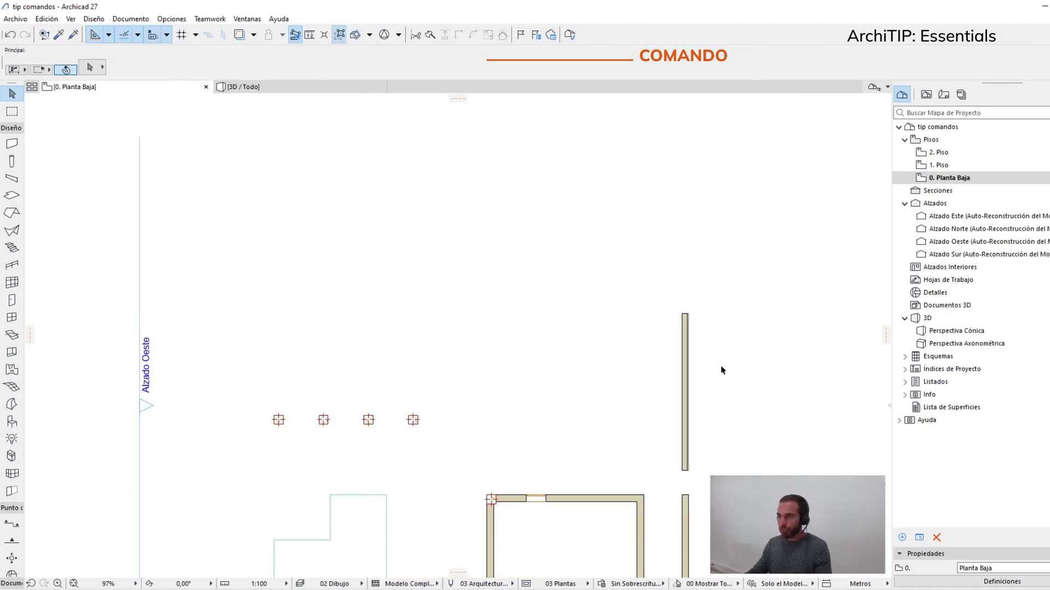
- Pick up the upper freestanding wall's settings and draw a rectangular enclosure of walls with them between the columns and that wall
middle_click_drag(721, 370, 363, 320)
scroll(417, 379, "up", 3)
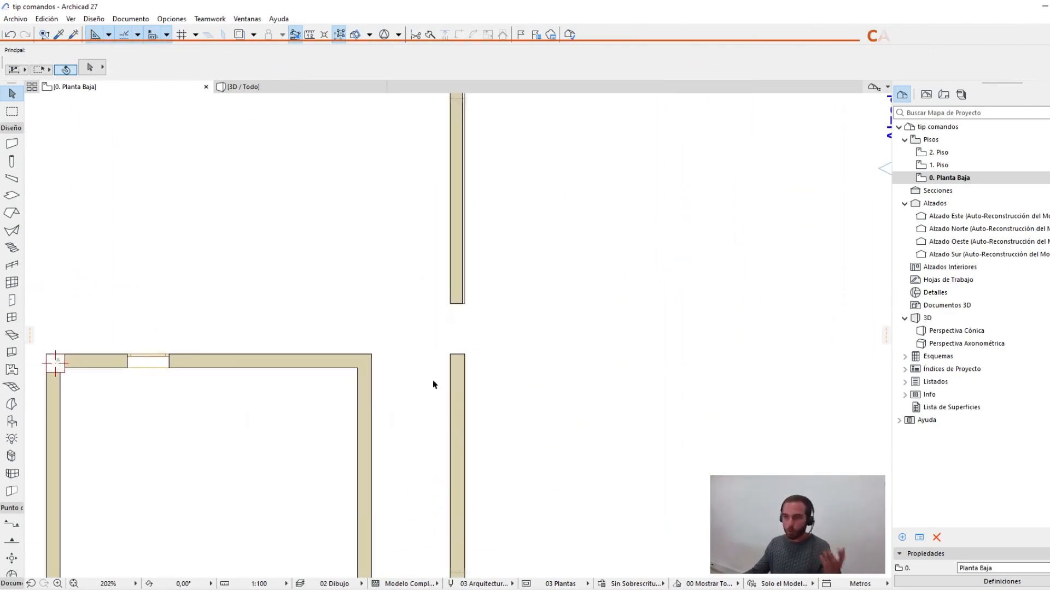
middle_click_drag(527, 363, 602, 394)
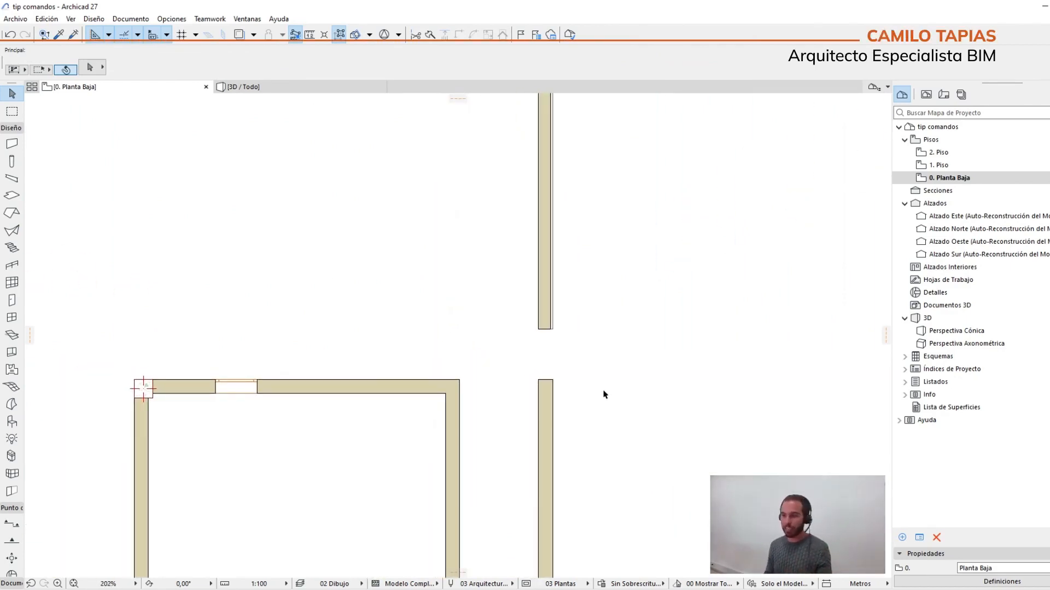
scroll(589, 350, "down", 3)
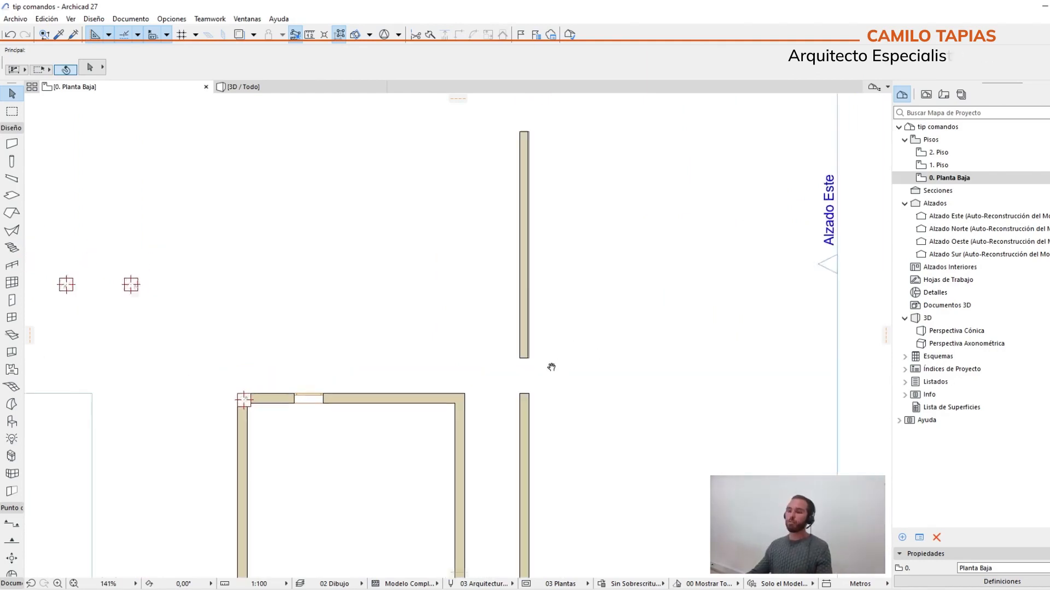
middle_click_drag(550, 365, 694, 375)
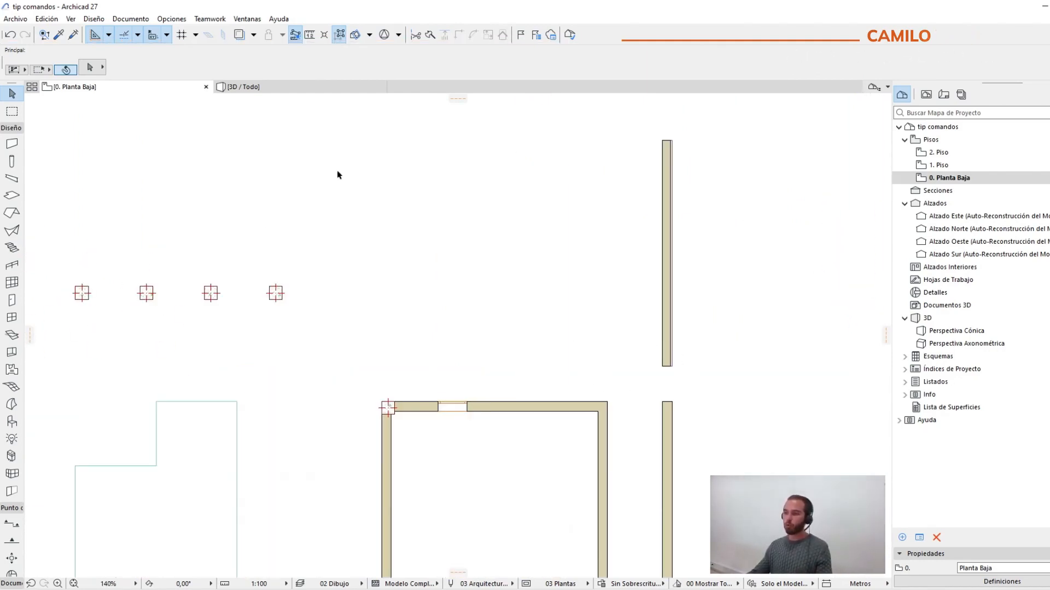
scroll(687, 379, "up", 5)
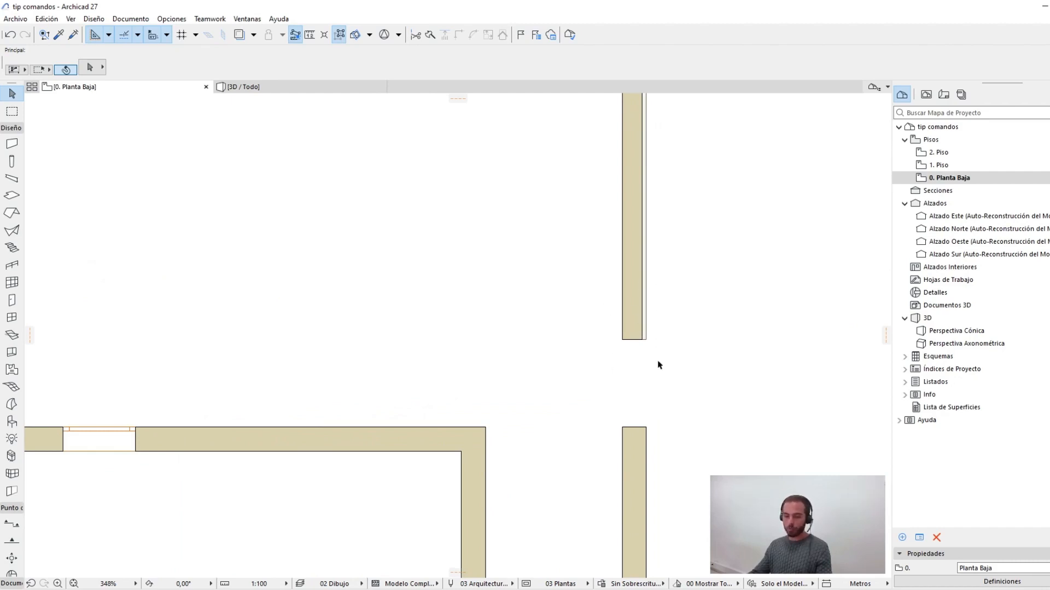
left_click(633, 278, "alt")
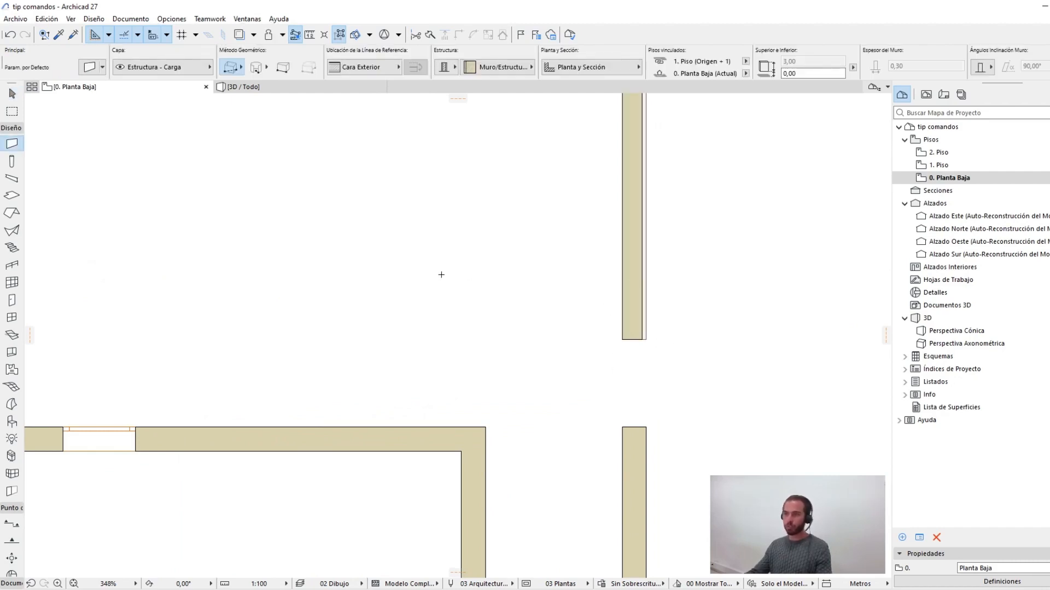
scroll(318, 258, "down", 2)
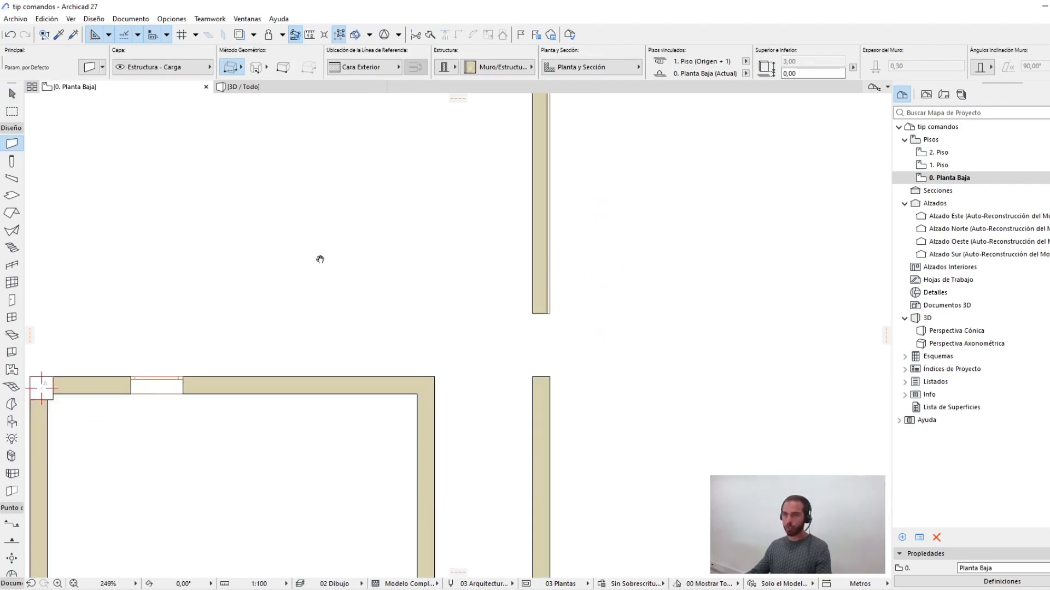
middle_click_drag(318, 257, 565, 419)
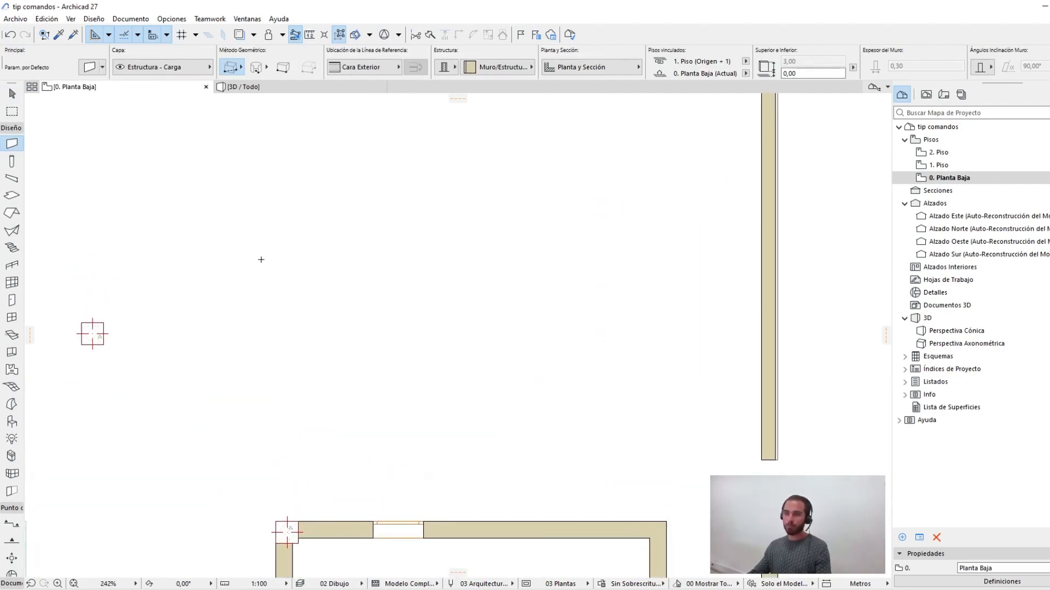
left_click(223, 323)
left_click(585, 127)
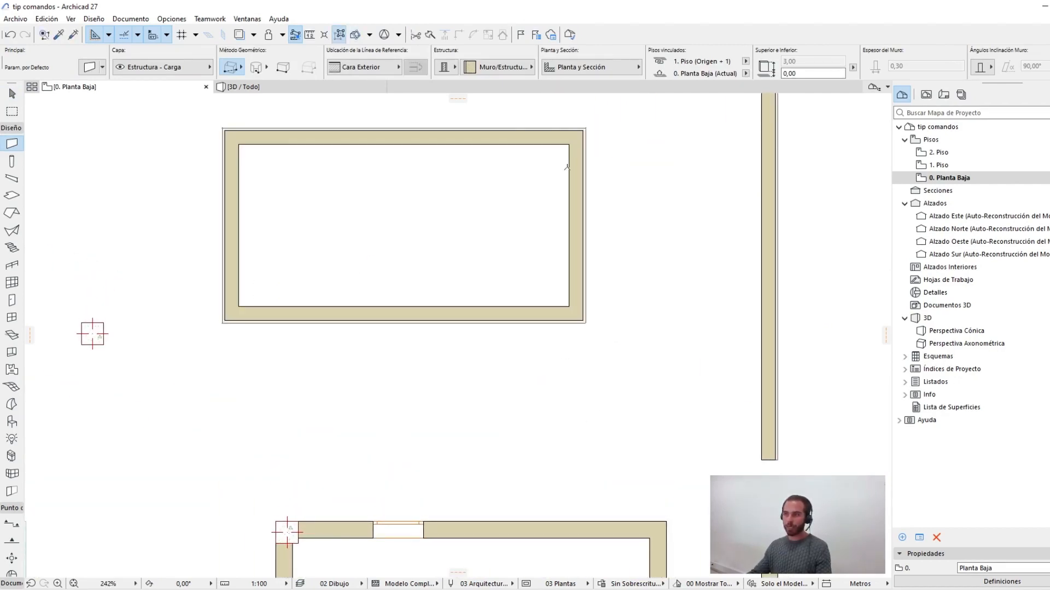
middle_click_drag(537, 286, 534, 406)
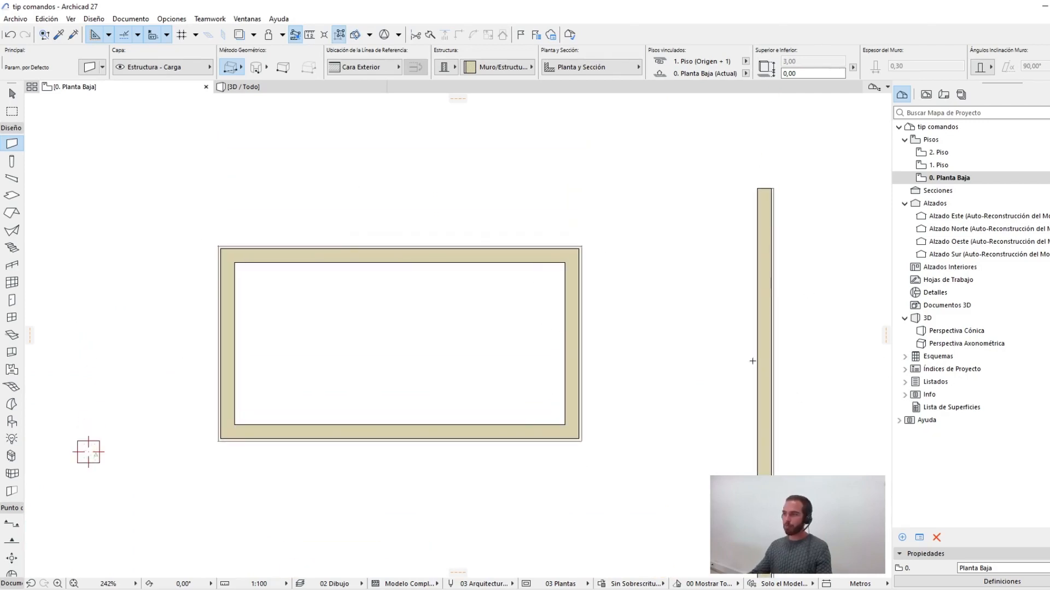
scroll(690, 354, "down", 1)
key("Escape")
- Pick up the upper freestanding wall's settings and transfer them to the lower freestanding wall
scroll(707, 415, "down", 2)
middle_click_drag(800, 528, 541, 409)
scroll(448, 326, "up", 4)
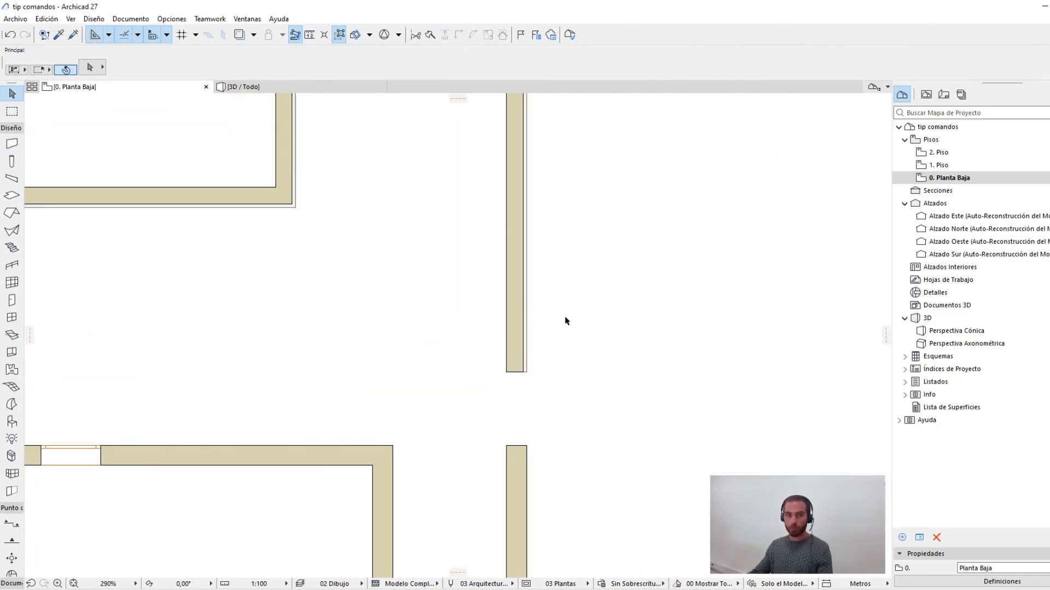
scroll(588, 361, "down", 2)
middle_click_drag(412, 316, 448, 347)
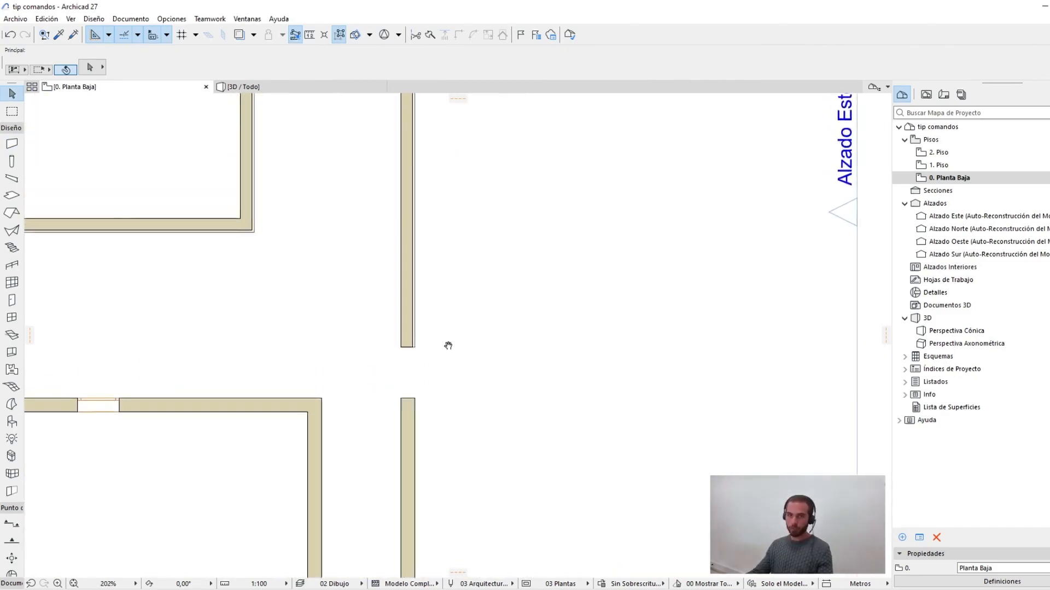
left_click(430, 323, "alt")
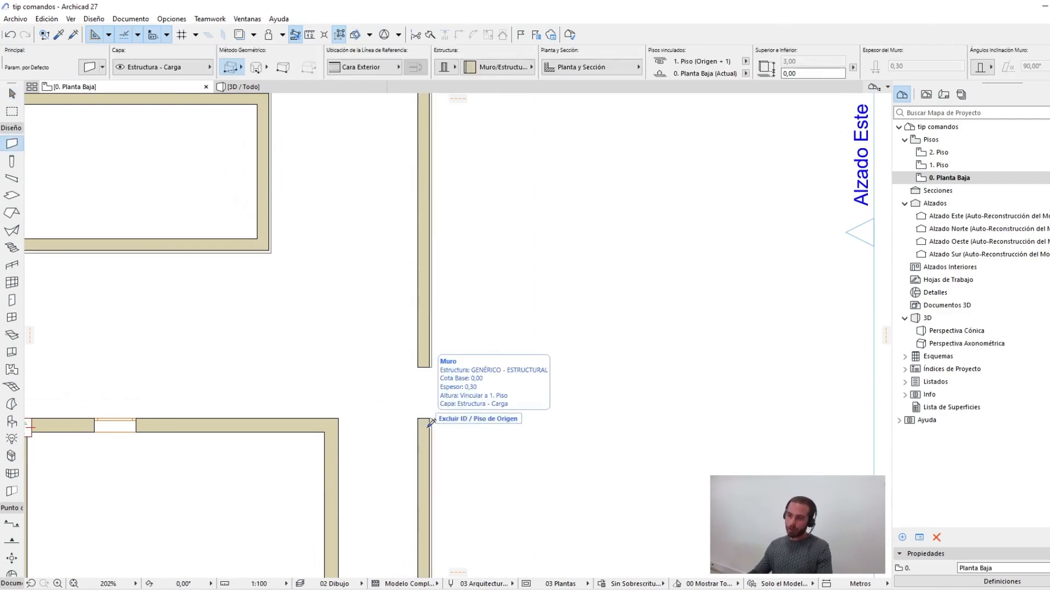
key("Escape")
scroll(437, 410, "up", 4)
mouse_move(437, 410)
middle_mouse_down()
mouse_move(441, 377)
mouse_move(420, 406)
middle_mouse_up()
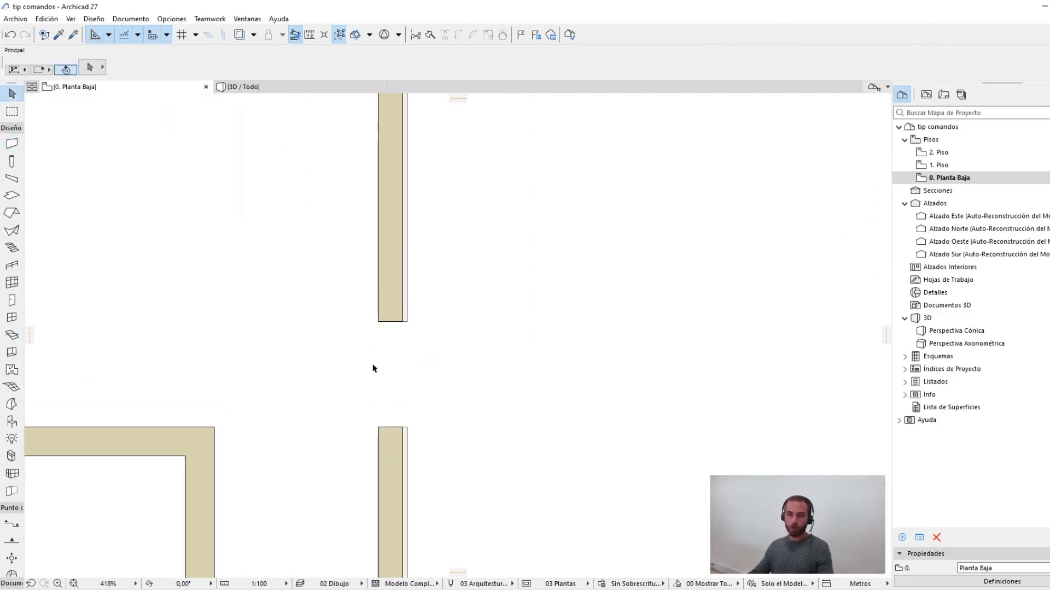
- Examine the upper freestanding wall's selection settings, including the Modelo section, then cancel them and deselect the wall
scroll(455, 363, "down", 8)
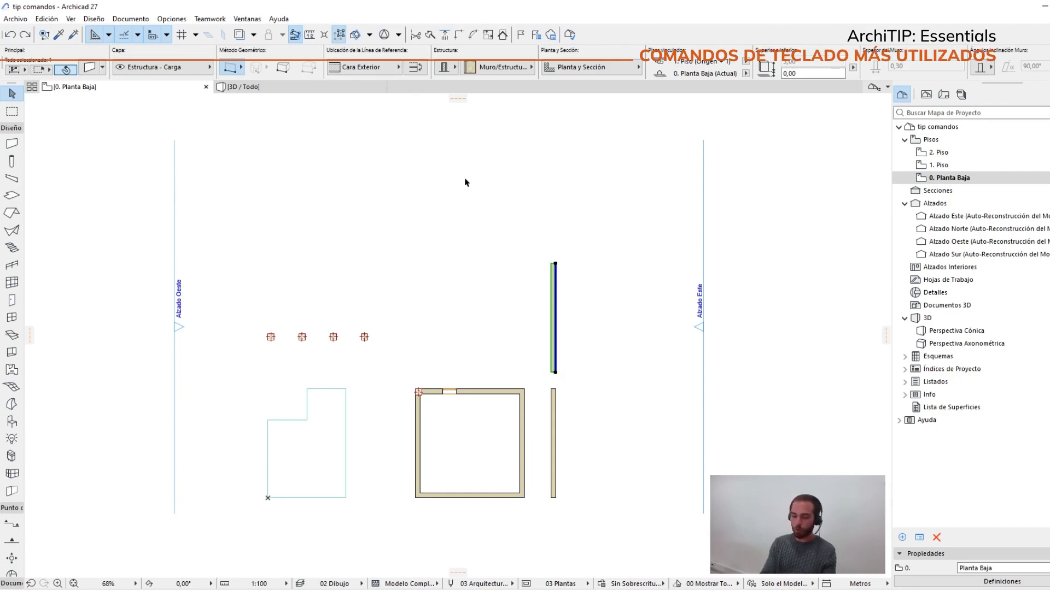
key("ctrl+t")
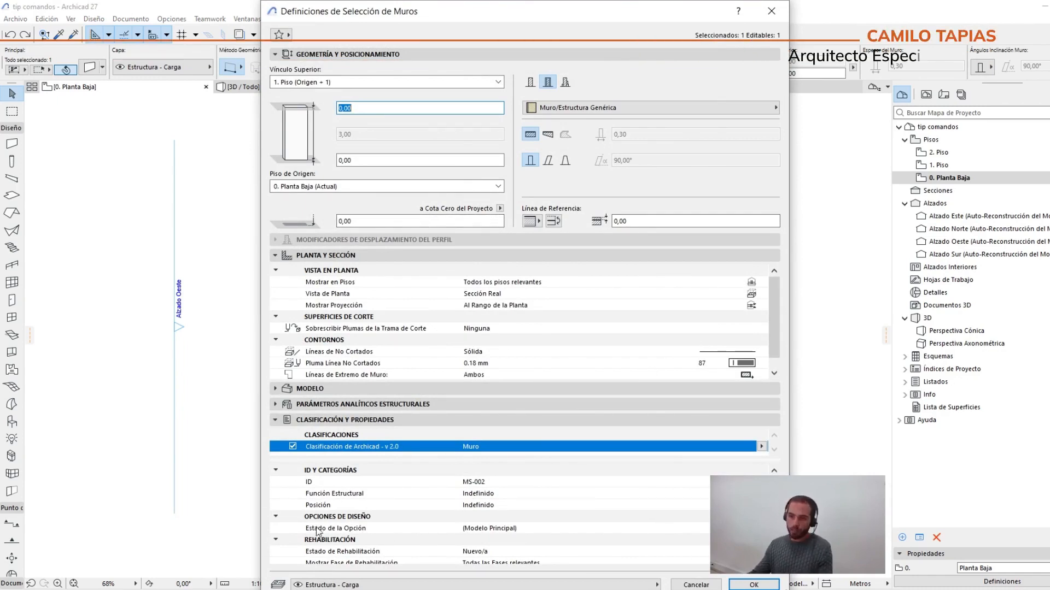
left_click(304, 389)
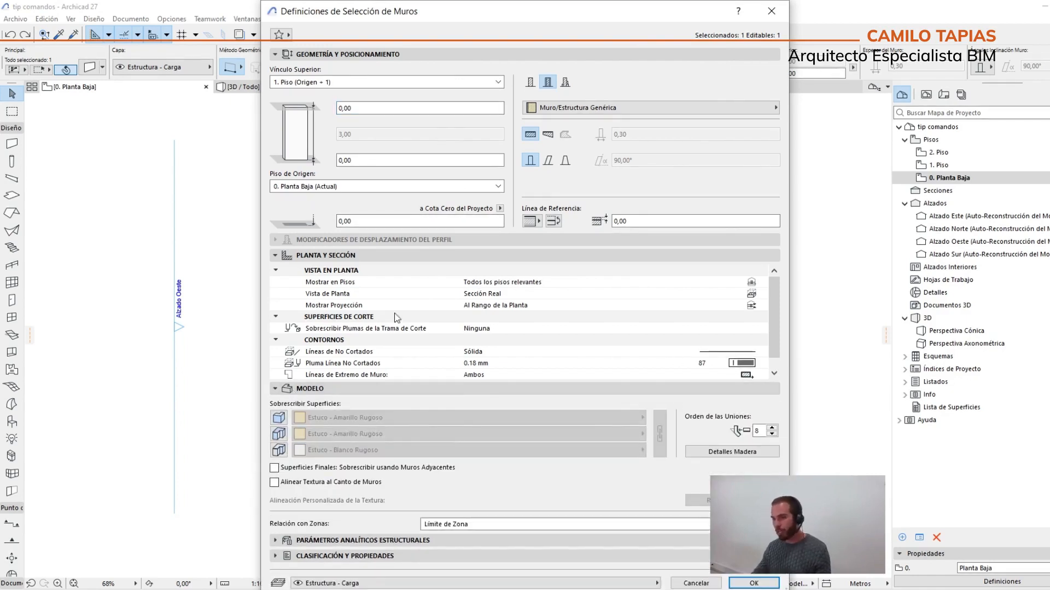
left_click(695, 583)
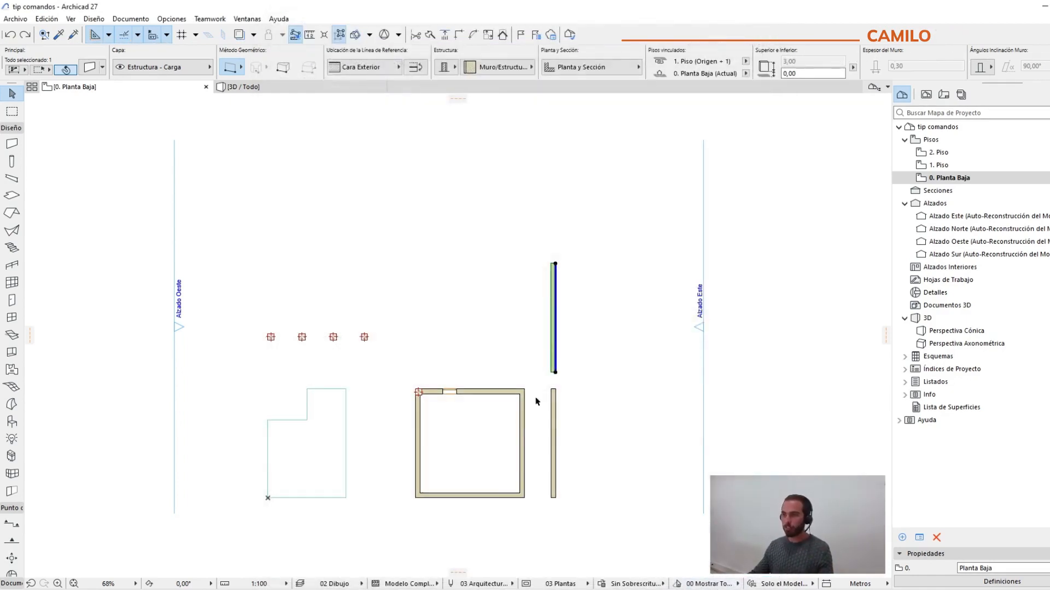
left_click(587, 303)
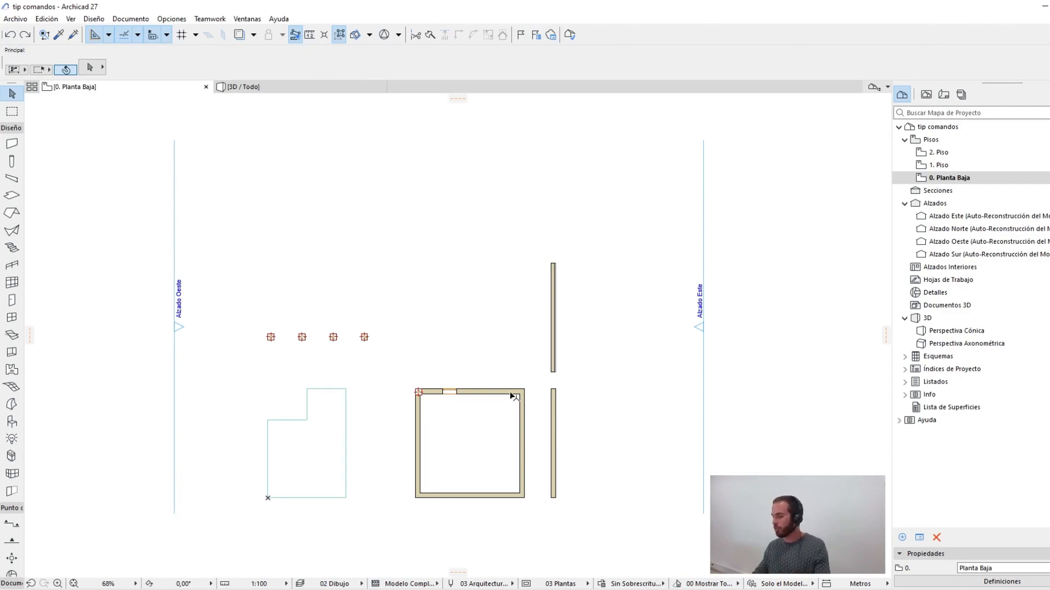
- Select and deselect the square room's floor slab by its surface, then do the same with the wall containing the window
scroll(577, 355, "down", 1)
middle_click_drag(576, 355, 584, 327)
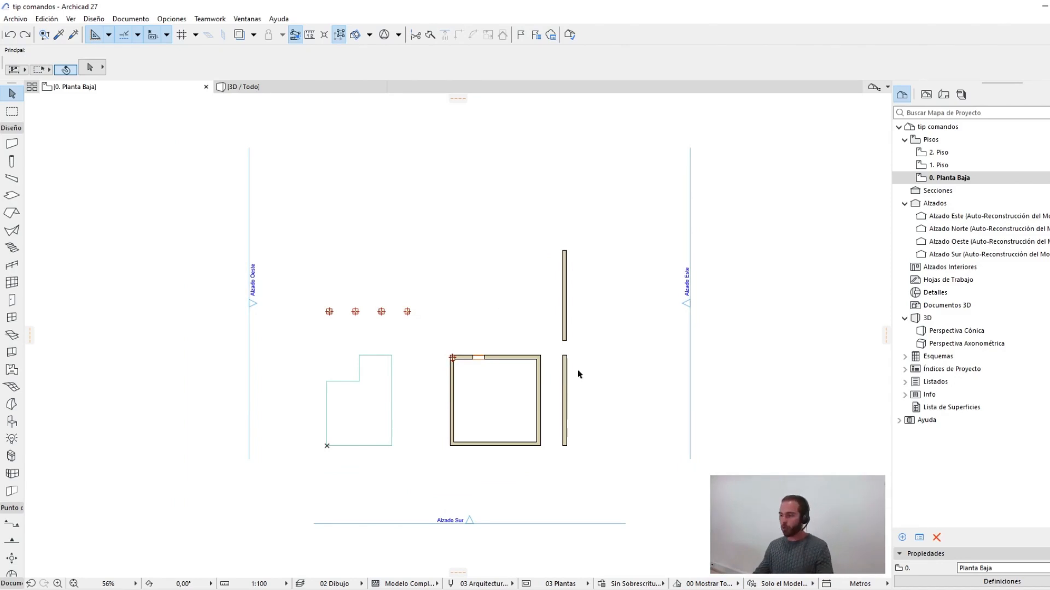
scroll(575, 392, "up", 5)
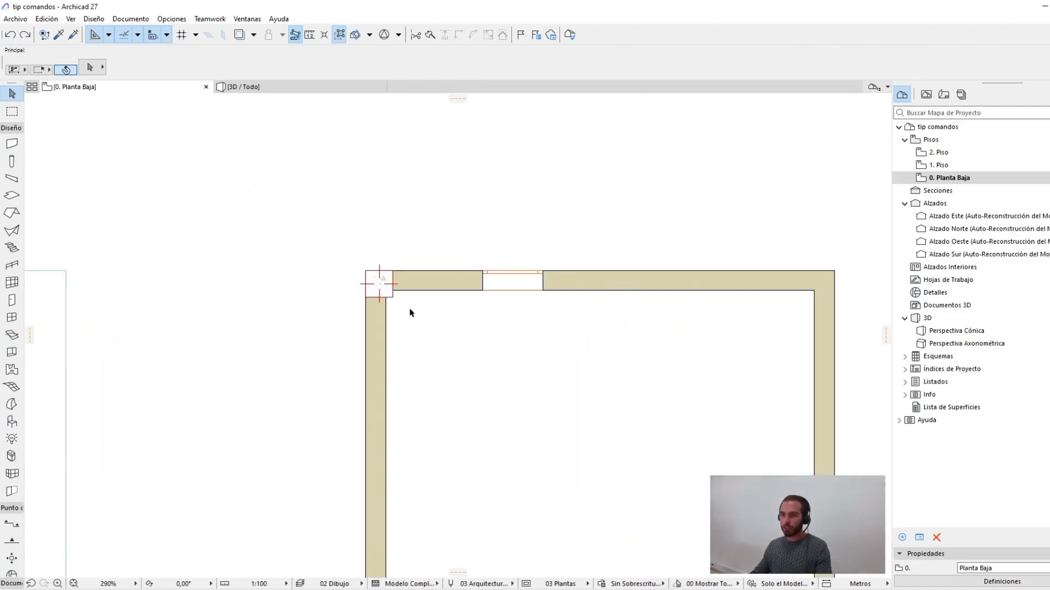
left_click(457, 325)
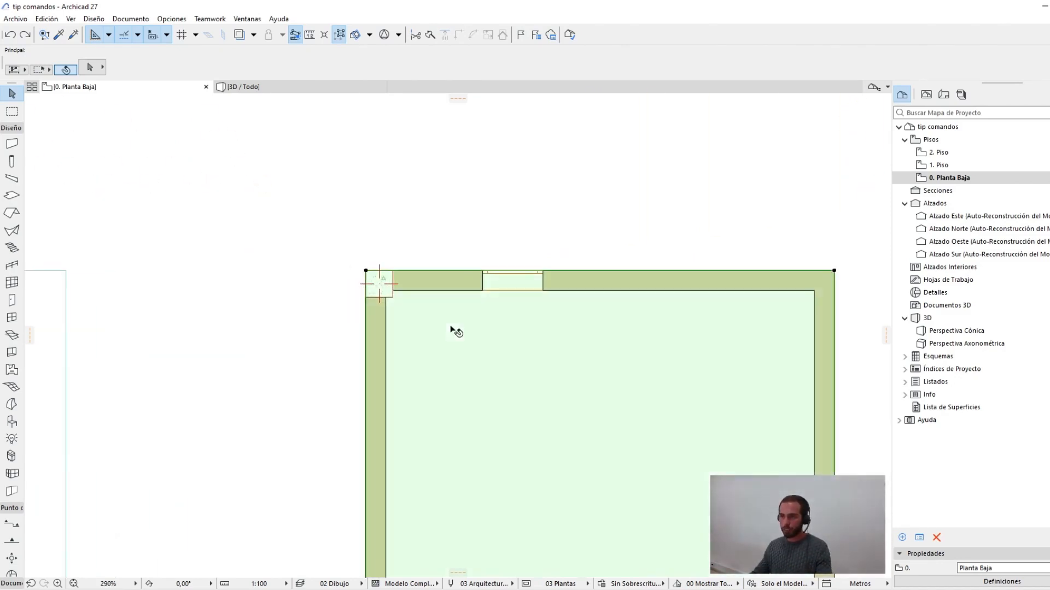
left_click(420, 177)
left_click(458, 285)
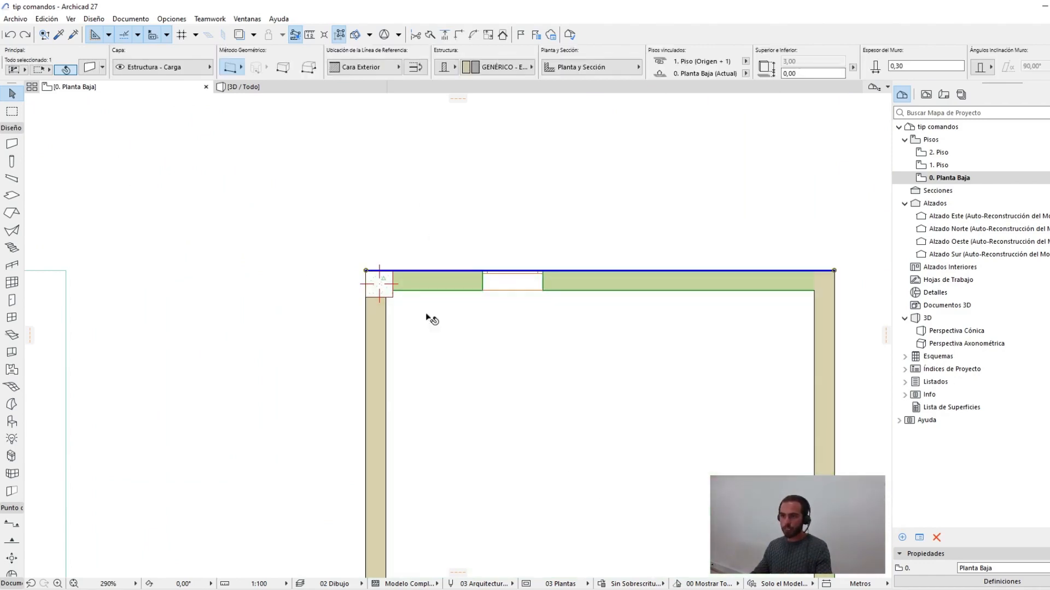
left_click(456, 207)
- Cycle through the overlapping elements at the room's windowed wall, such as the wall and floor slab, and look closer at the window
mouse_move(457, 290)
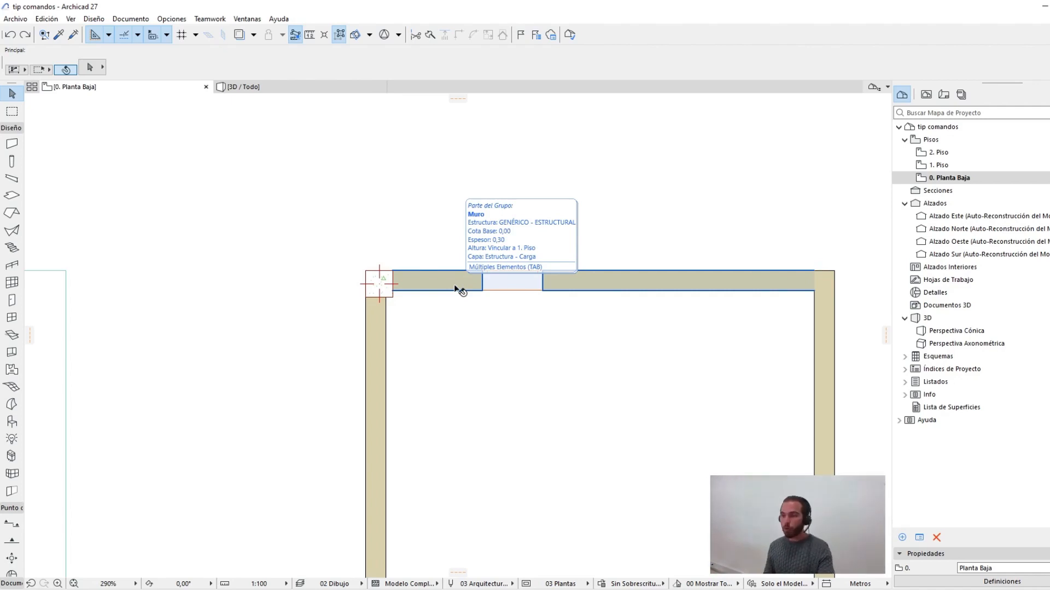
key("Tab")
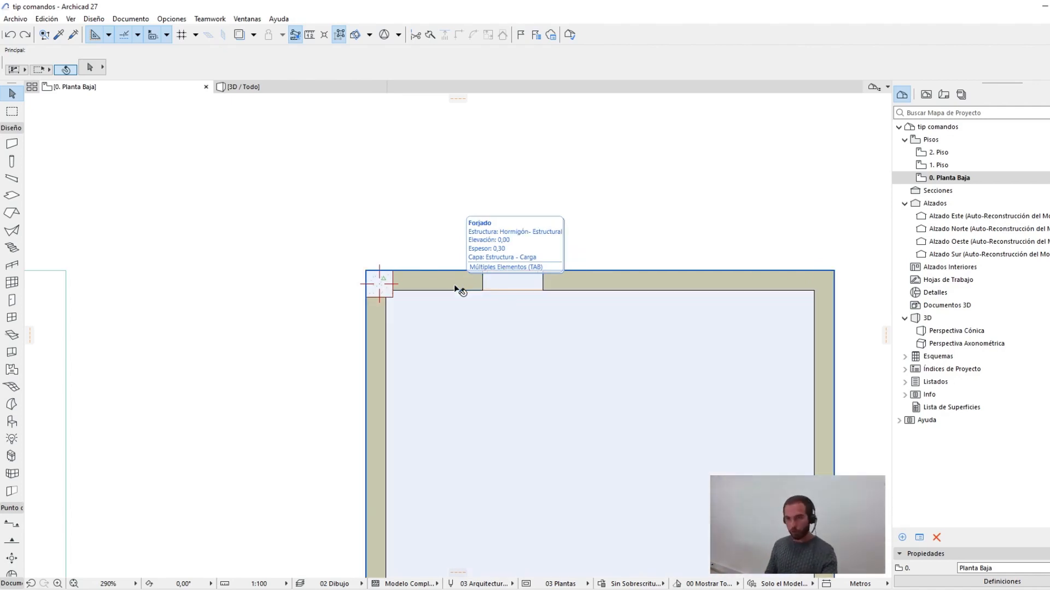
key("Tab")
key("Tab")
key("Tab")
key("Tab")
key("Tab")
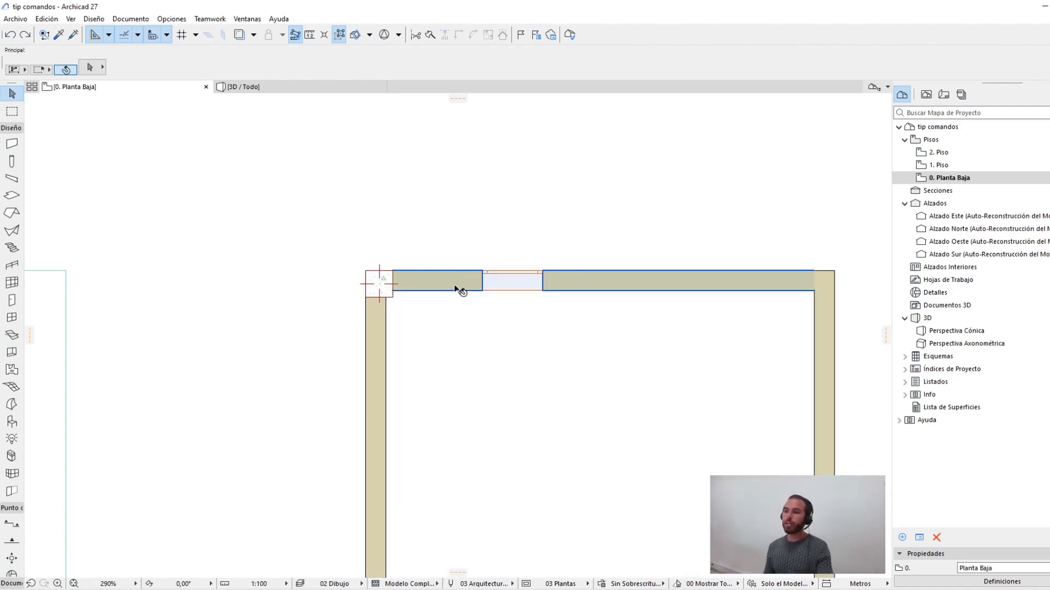
key("Tab")
key("Tab")
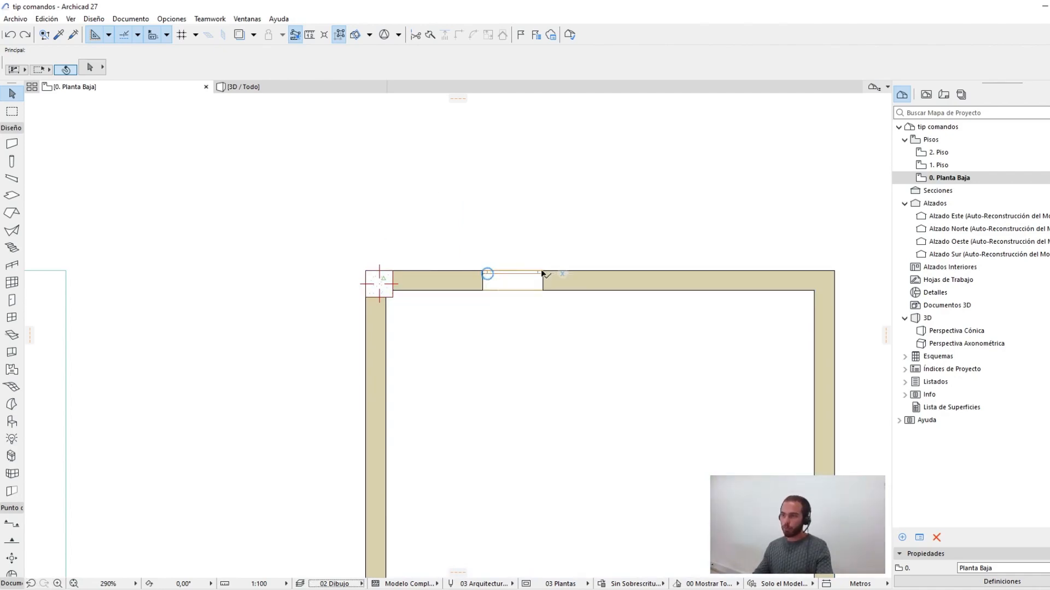
scroll(543, 274, "up", 6)
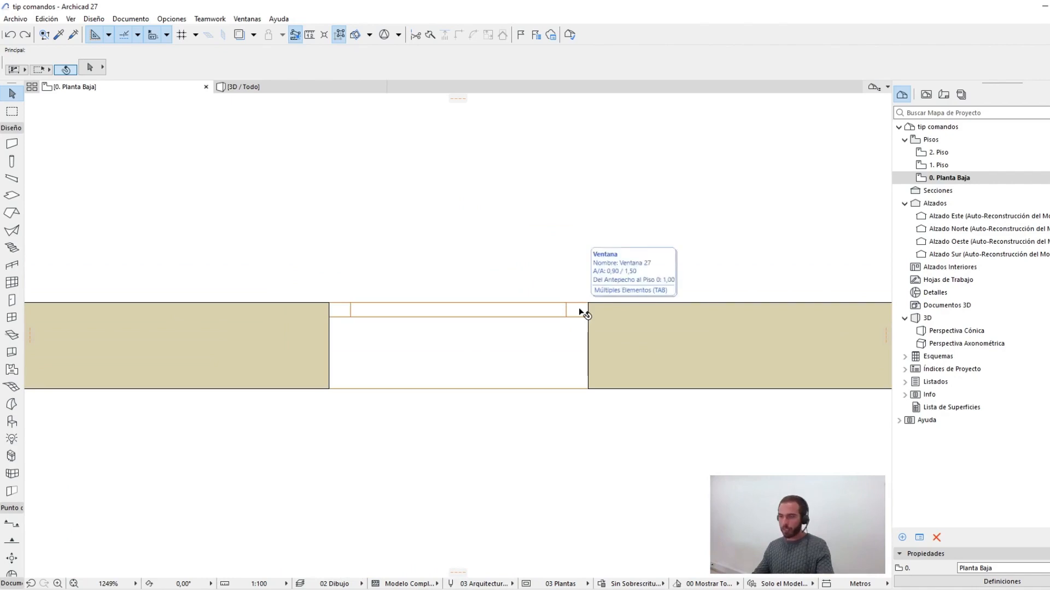
- Cycle repeatedly through the overlapping elements at the jamb of the room's window, such as the window and the slab
key("Tab")
key("Tab")
key("Tab")
key("Tab")
key("Tab")
key("Tab")
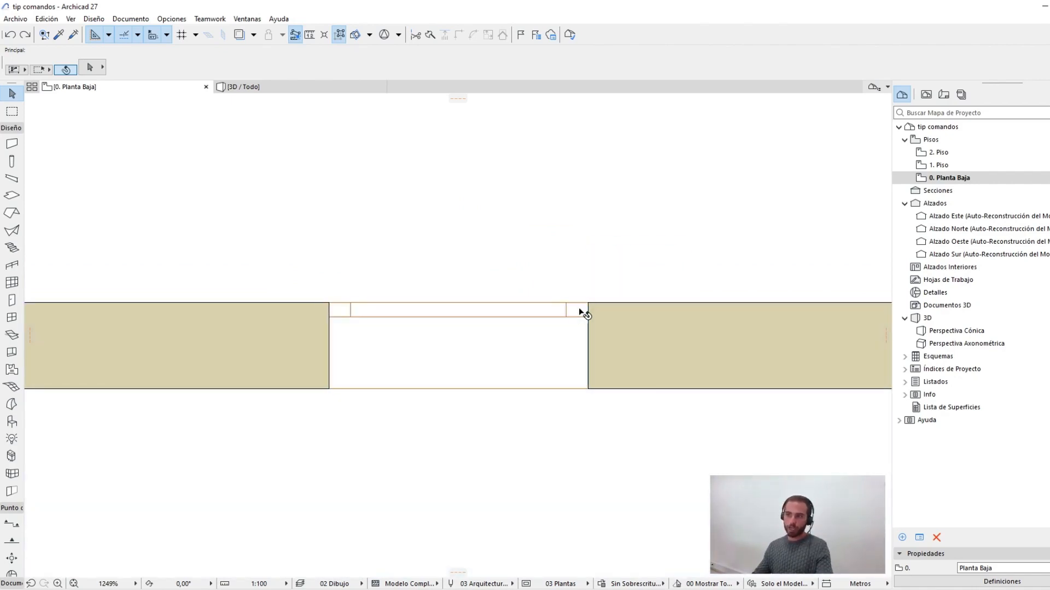
key("Tab")
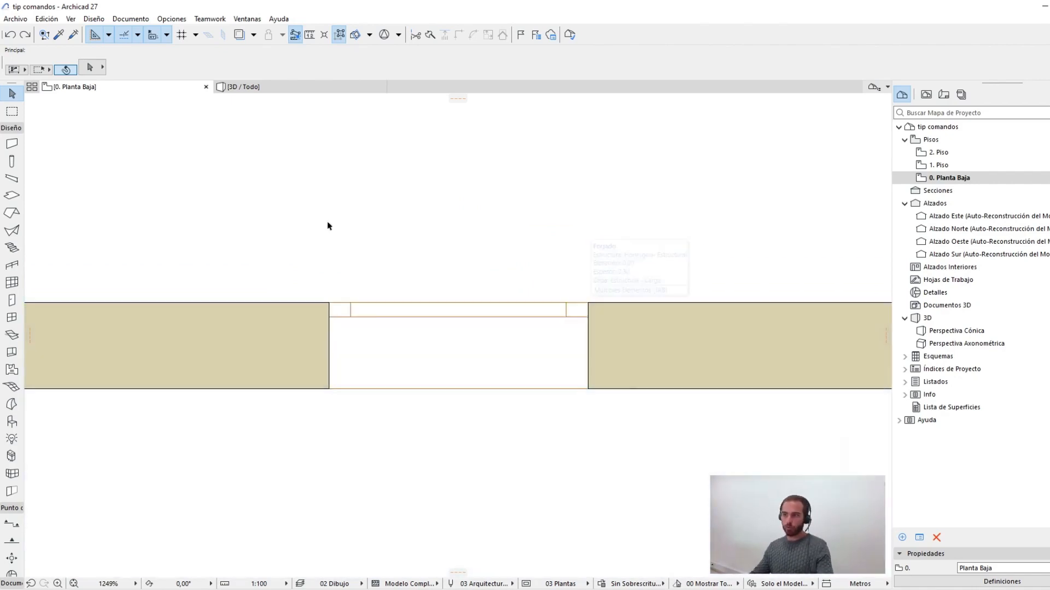
- Draw a wall 5 m long at 45° above the row of columns, using the upper freestanding wall's settings
scroll(597, 298, "down", 10)
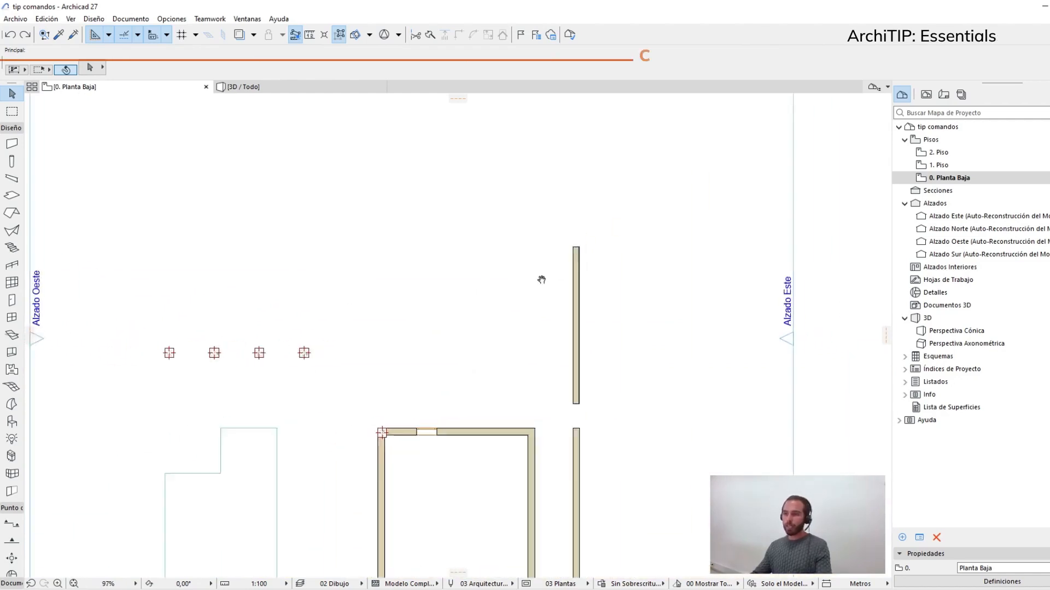
middle_click_drag(541, 279, 494, 319)
left_click(528, 338)
middle_click_drag(418, 293, 528, 322)
left_click(667, 372)
left_click(639, 344, "alt")
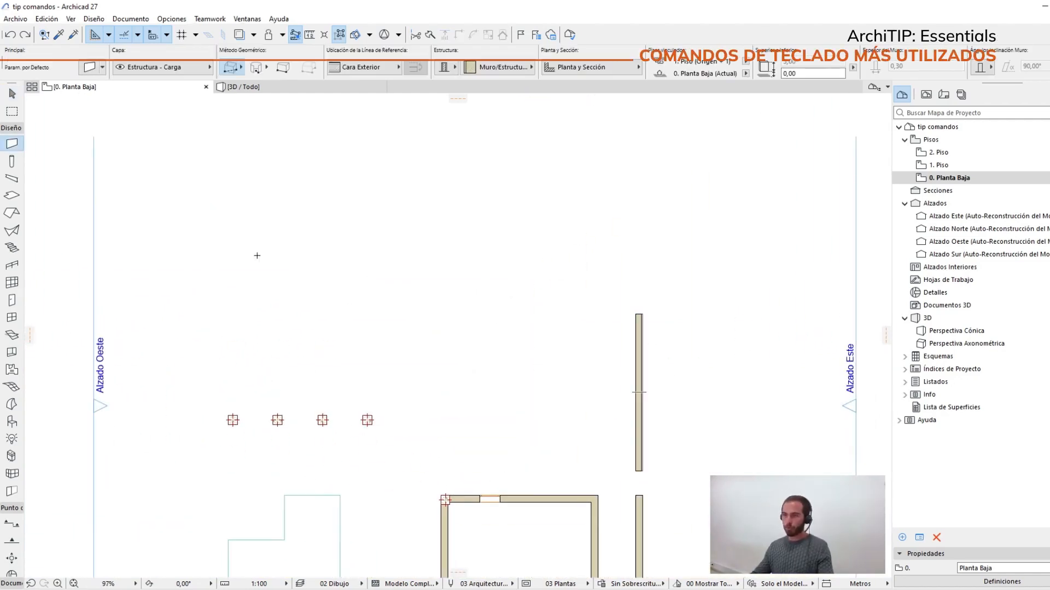
left_click(244, 314)
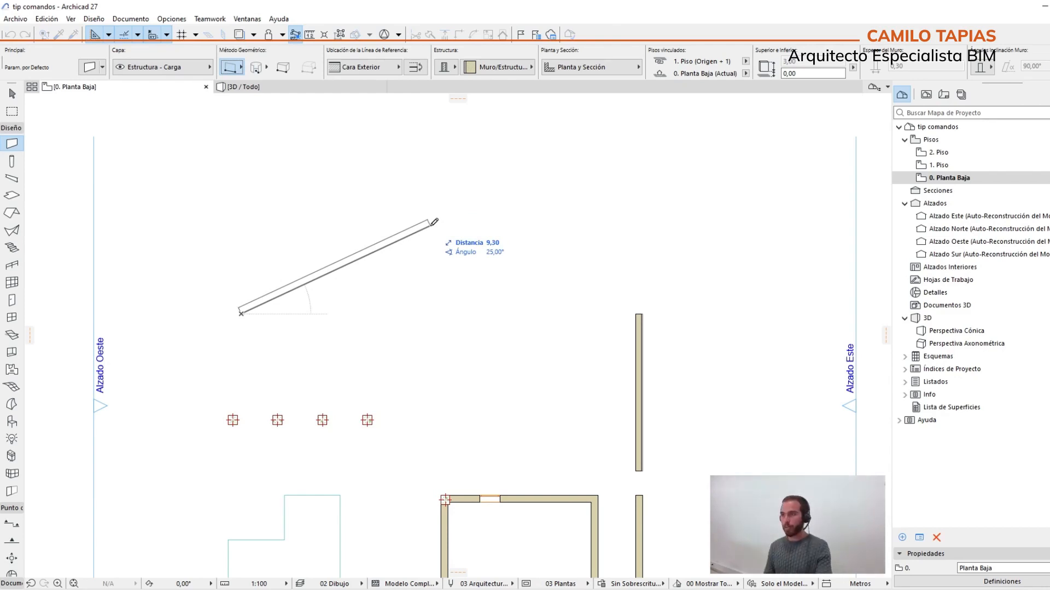
key("Tab")
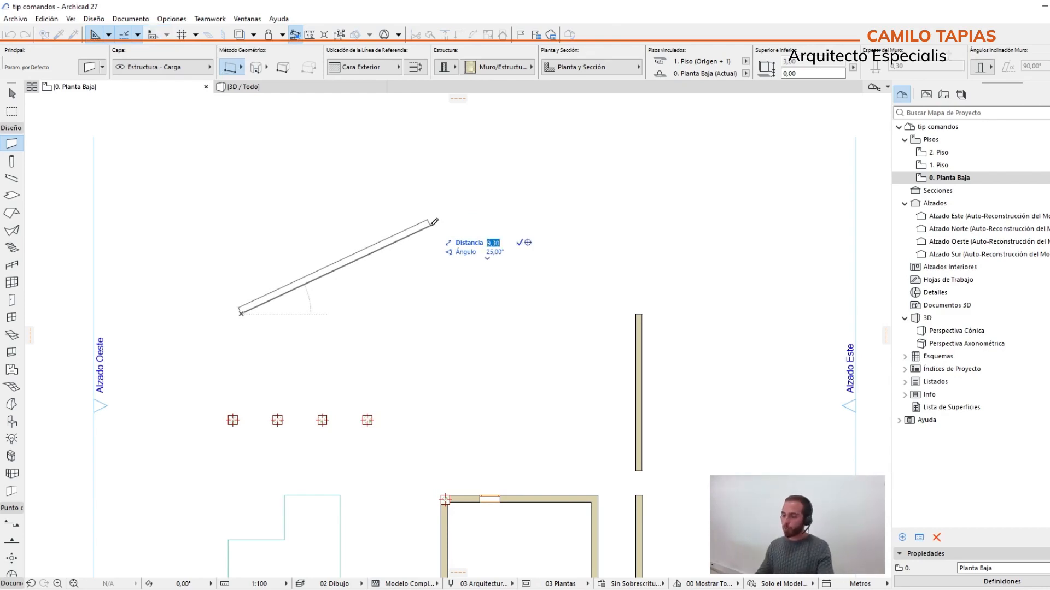
type("5")
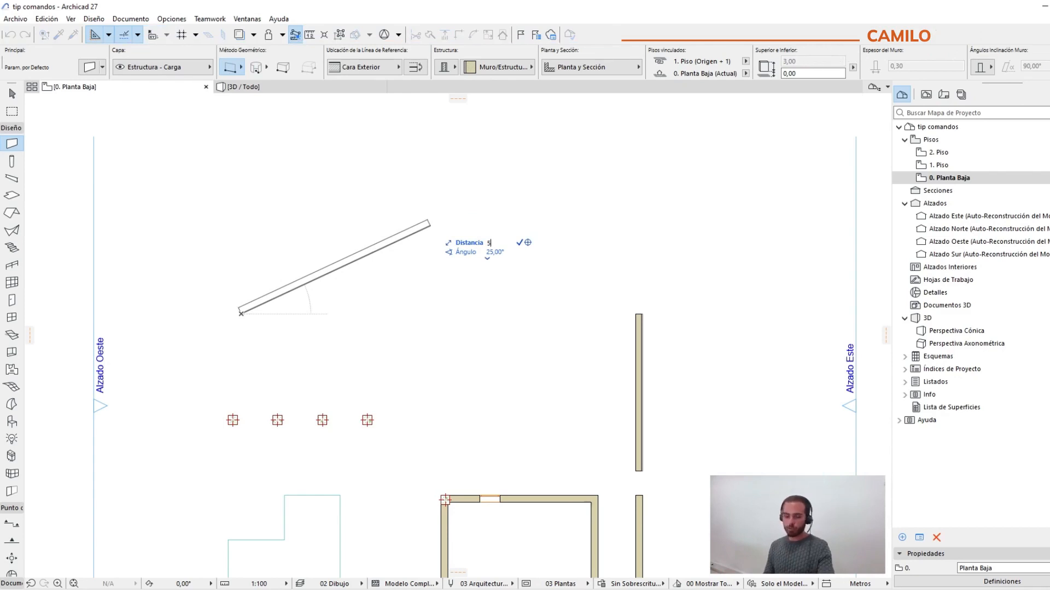
key("Tab")
type("4")
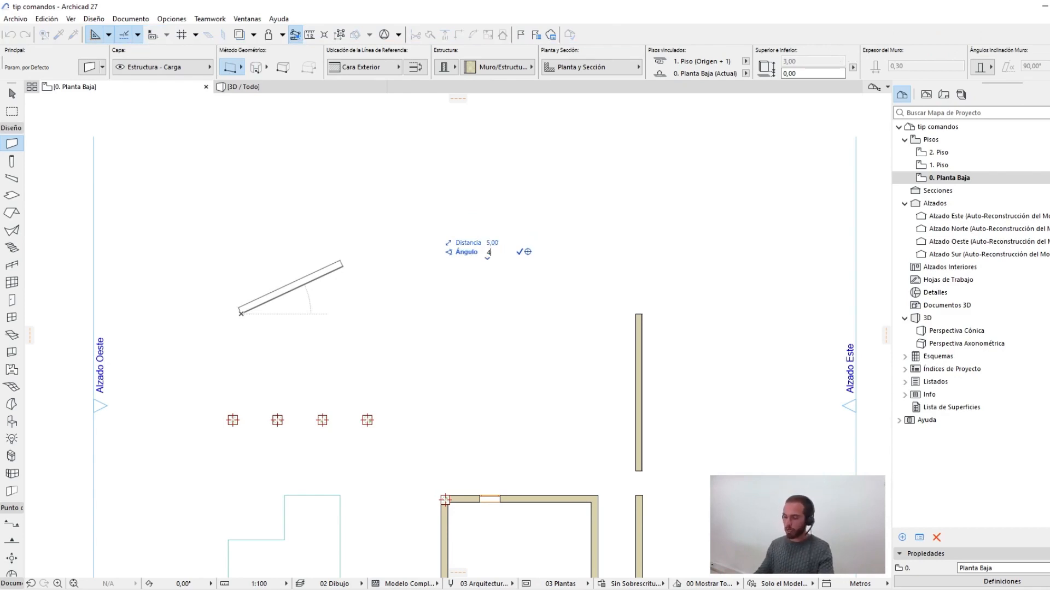
key("Return")
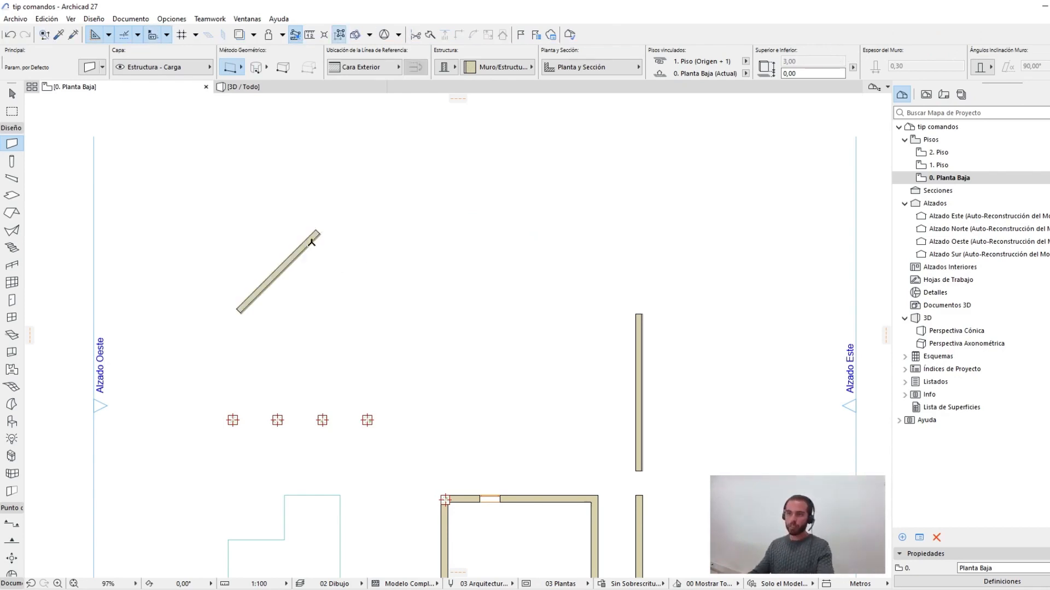
- Select the new diagonal wall and delete it
key("Escape")
left_click_drag(363, 298, 216, 176)
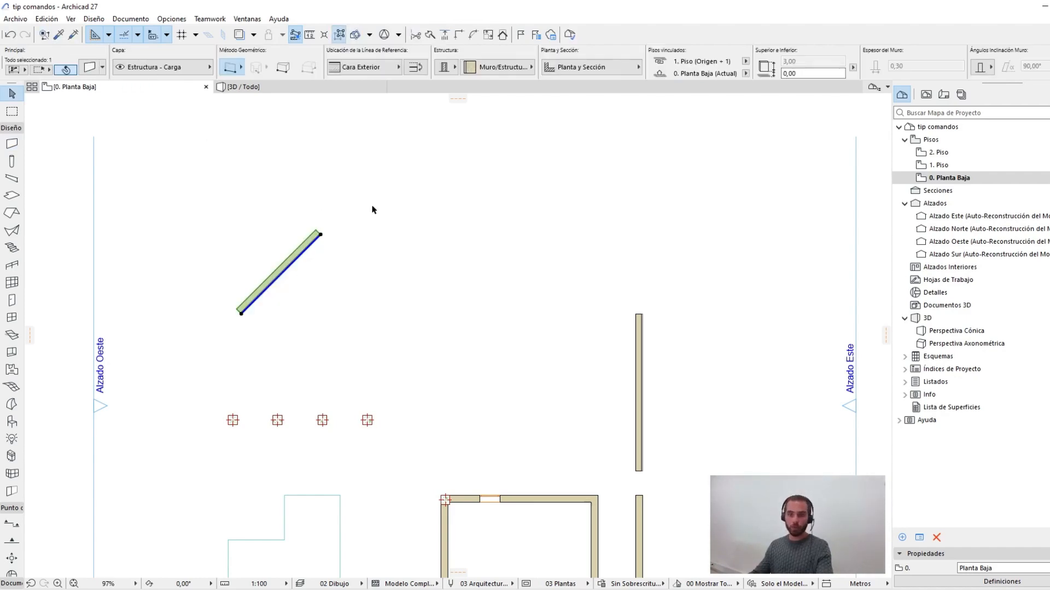
key("Delete")
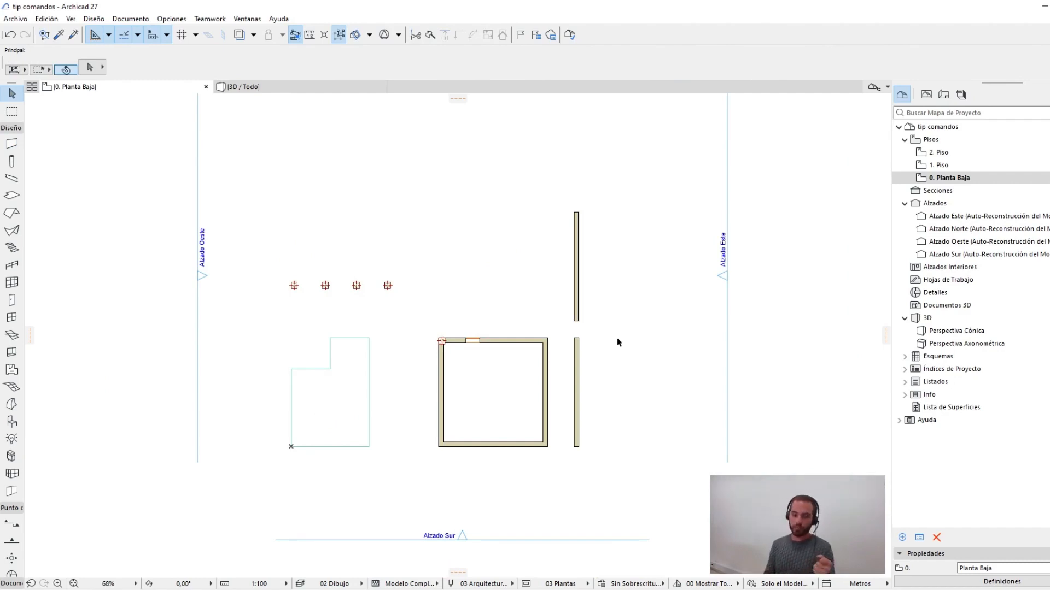
- Select and deselect everything on the floor plan, then only the slabs using the L-shaped slab's tool
key("ctrl+a")
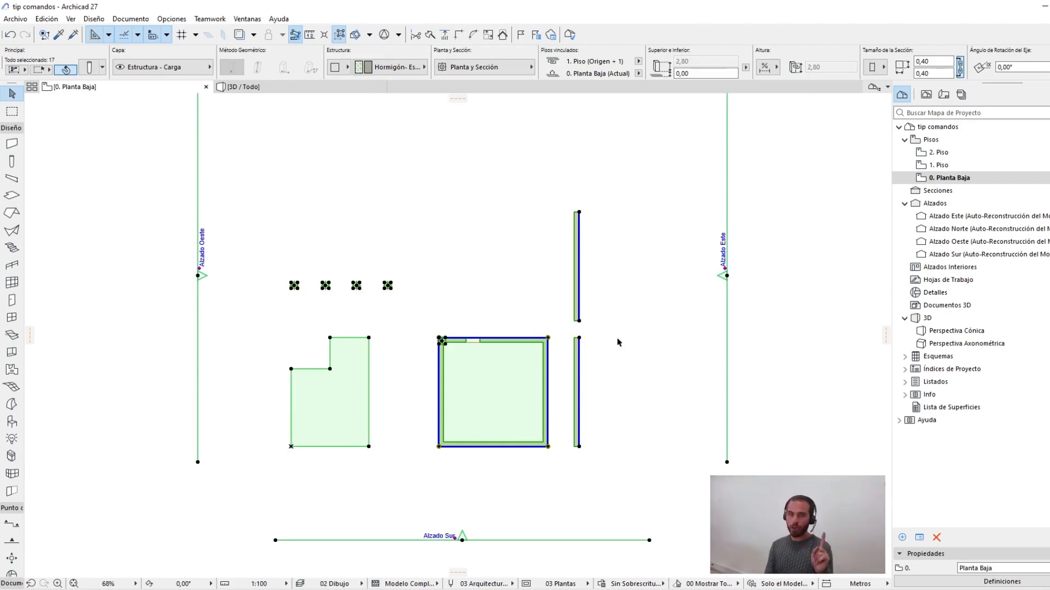
key("Escape")
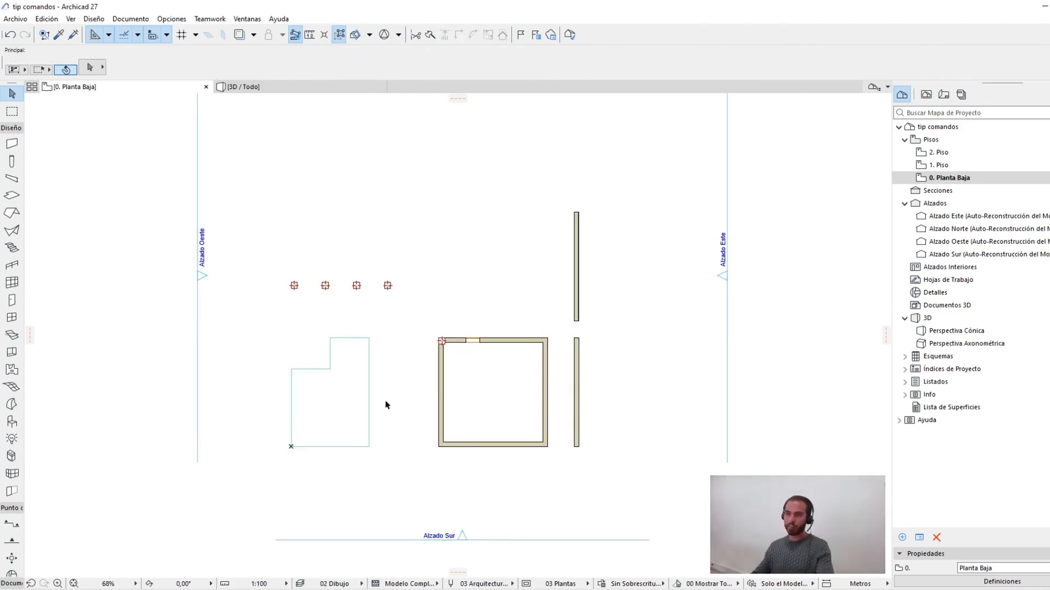
left_click(353, 377, "alt")
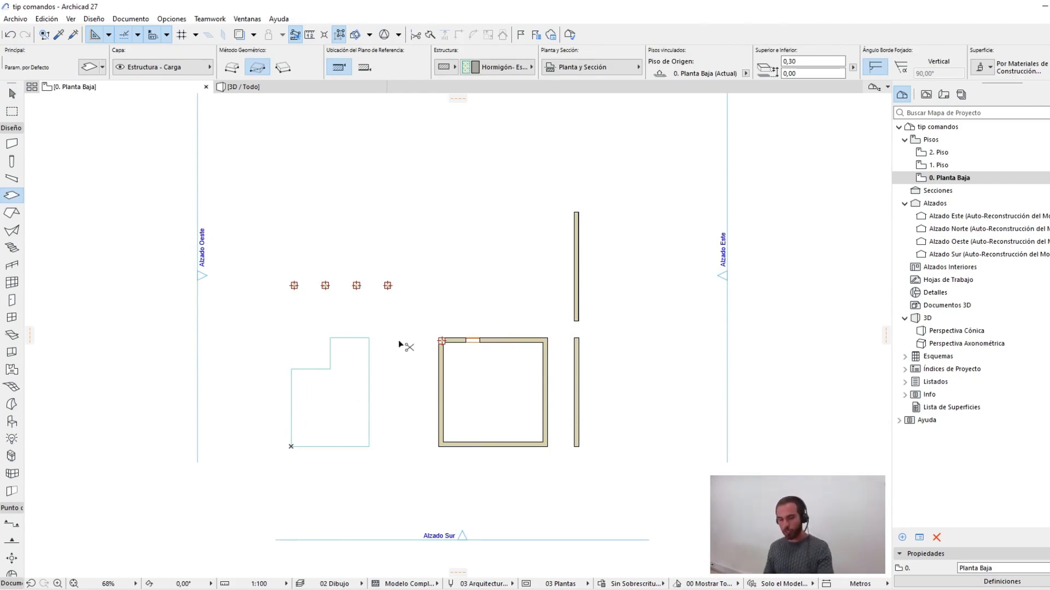
key("ctrl+a")
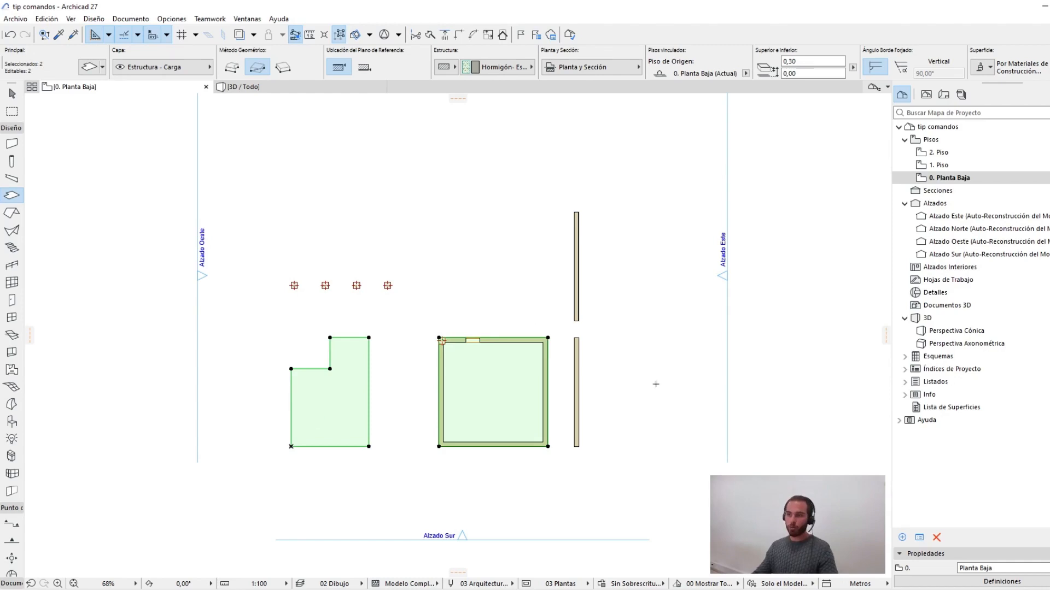
key("Escape")
key("Escape")
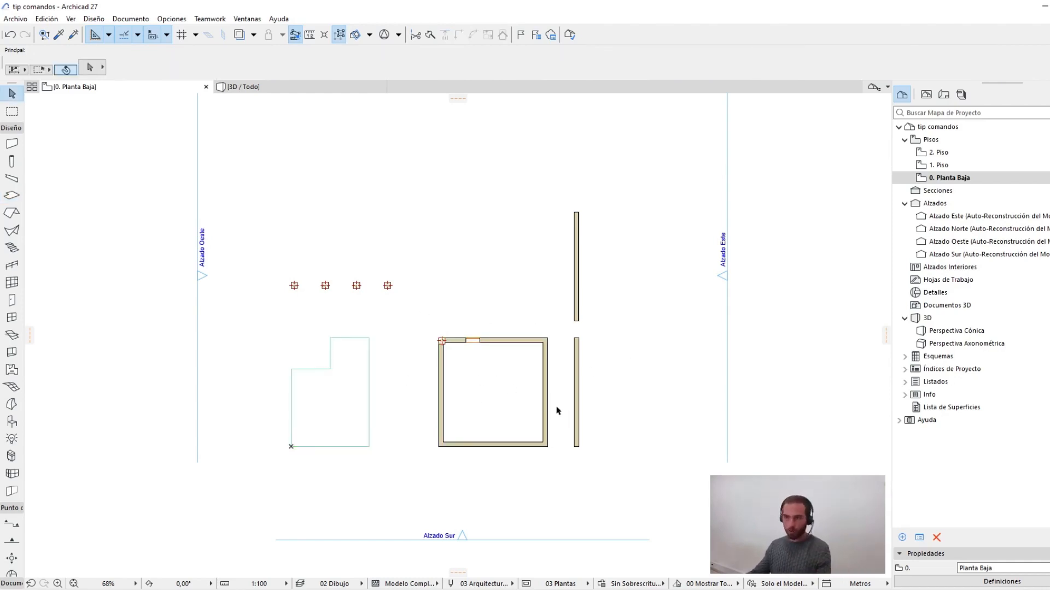
- Draw a closed, stepped outline of eight chained walls above the square room, using the room's wall settings
mouse_move(584, 386)
middle_mouse_down()
mouse_move(527, 342)
mouse_move(476, 378)
middle_mouse_up()
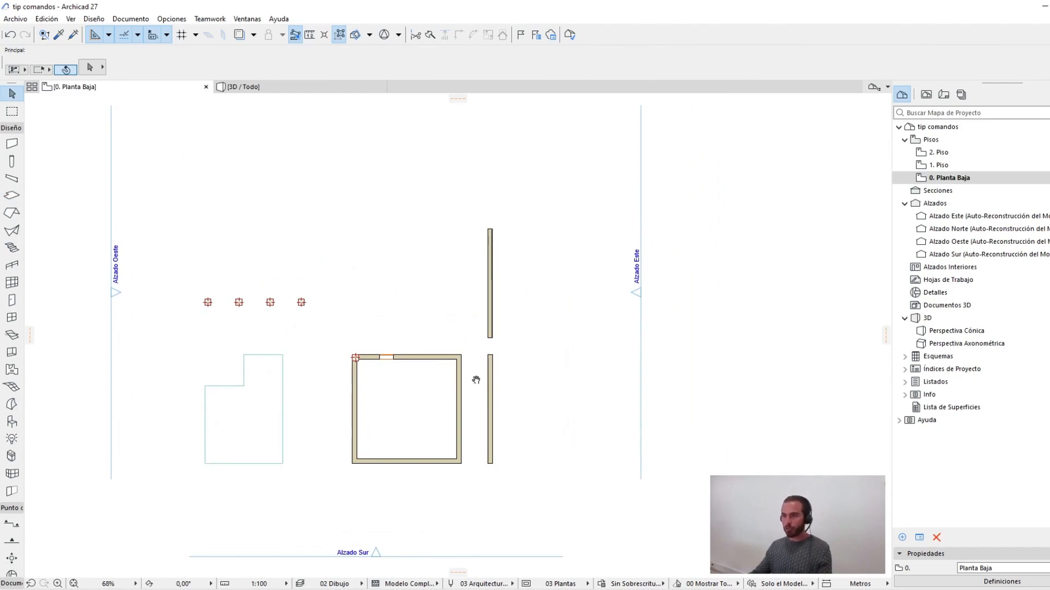
left_click(441, 356, "alt")
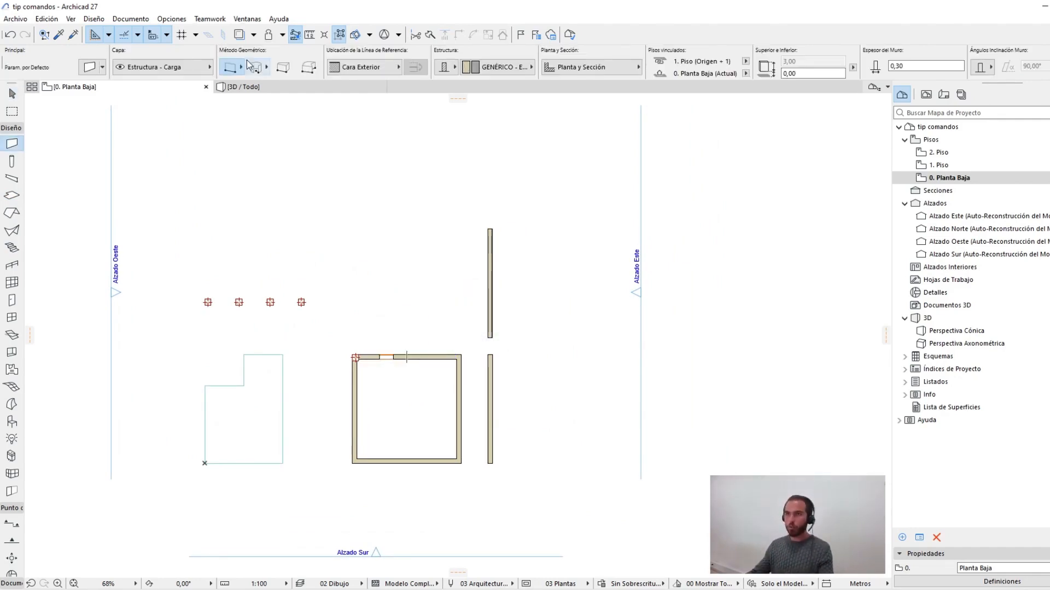
left_click(283, 256)
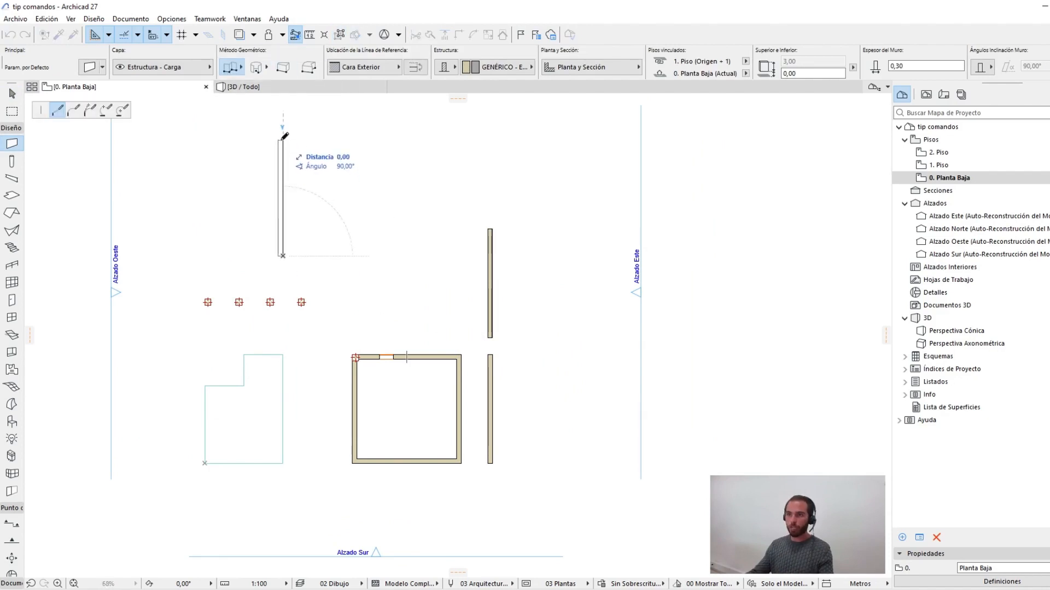
left_click(281, 138)
left_click(403, 138)
left_click(402, 105)
left_click(484, 105)
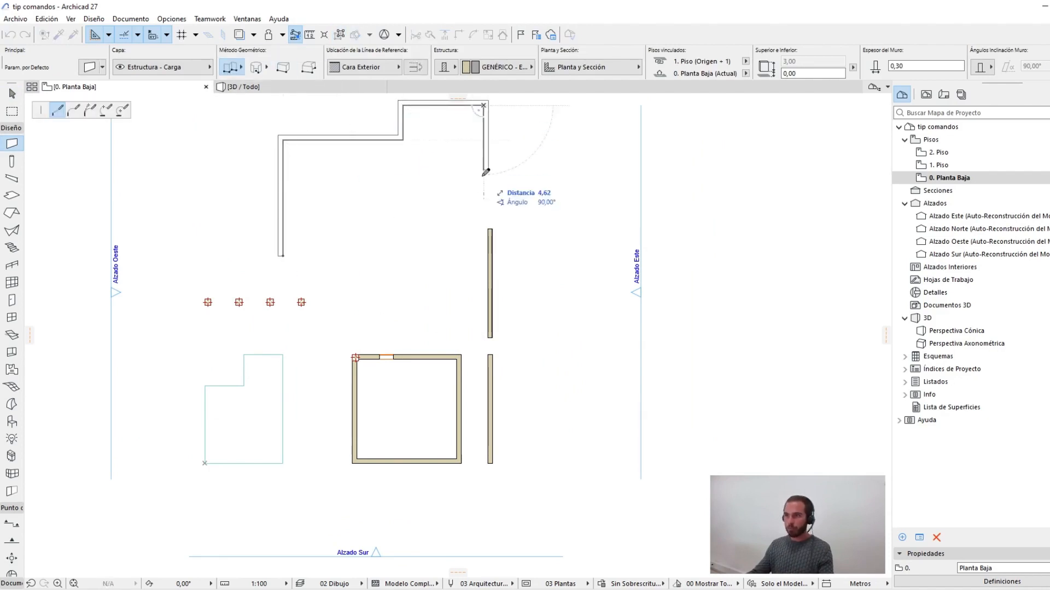
left_click(283, 255)
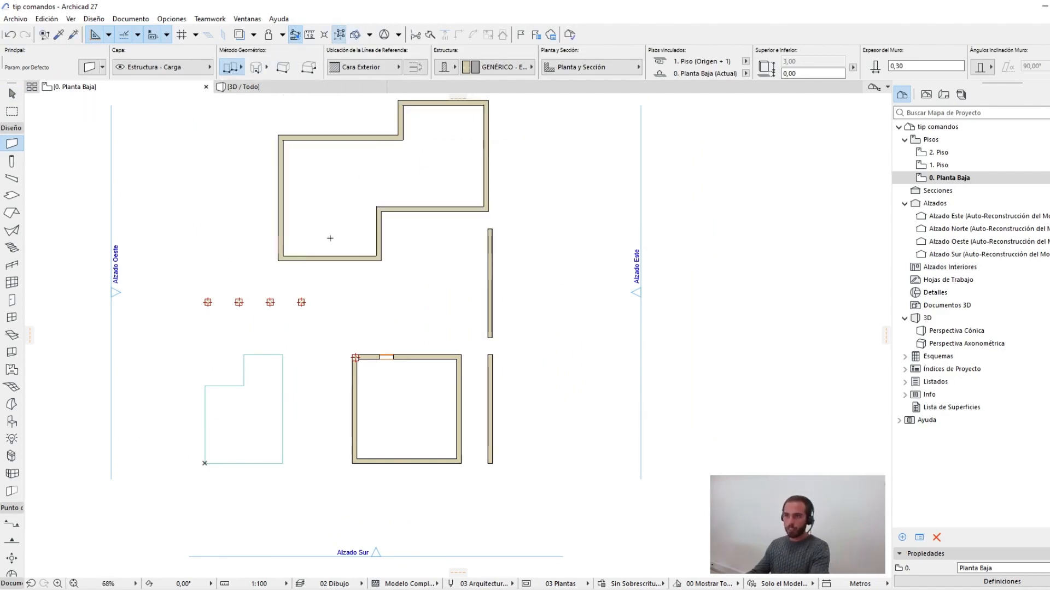
key("Escape")
- Place a column inside the lower-left corner of the stepped wall outline, using the freestanding columns' settings
middle_click_drag(448, 234, 423, 341)
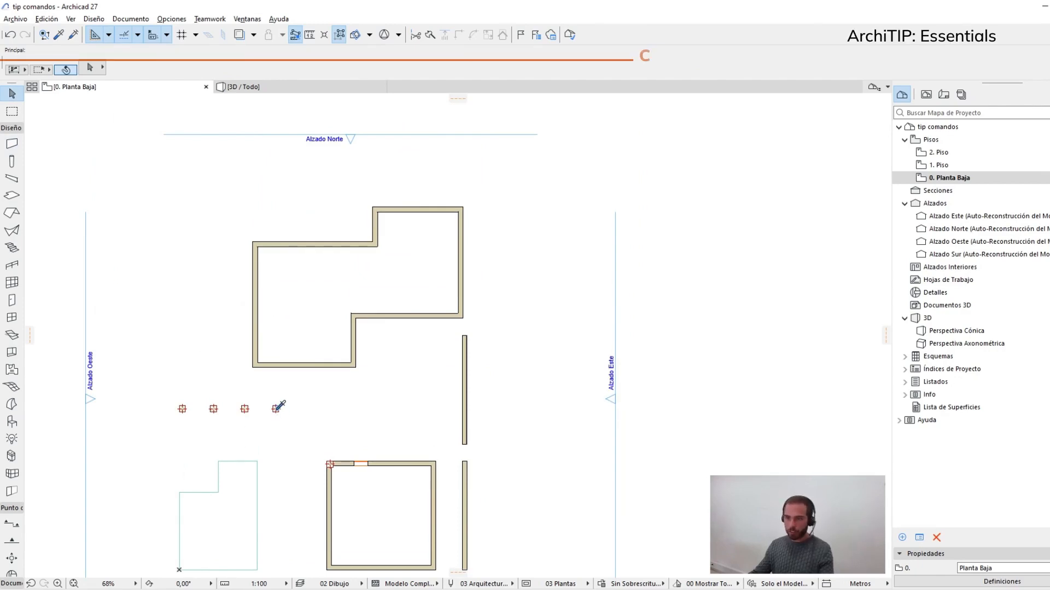
key("c")
key("Escape")
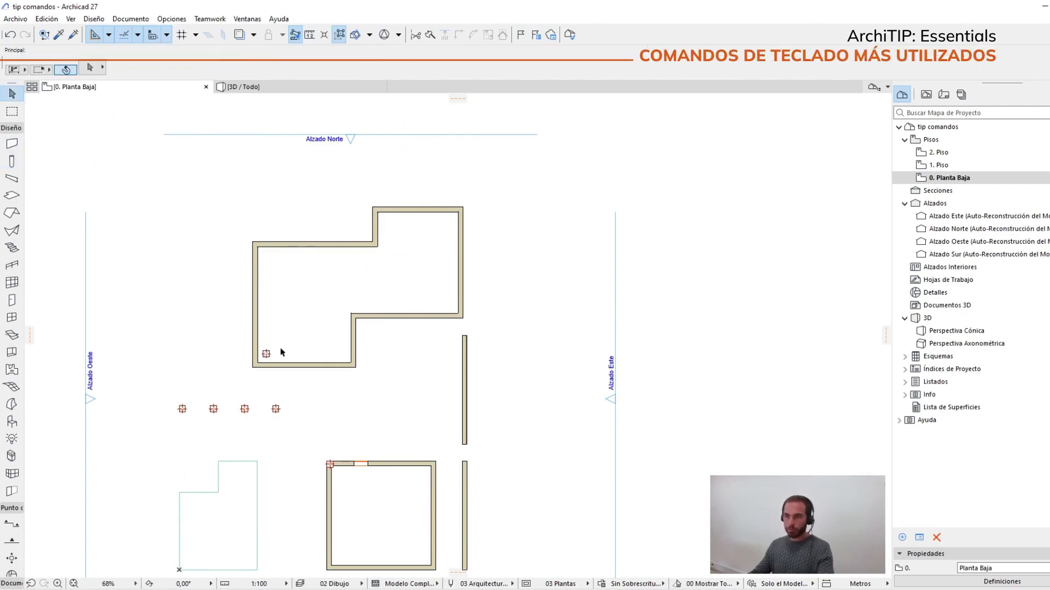
- Multiply the new column upward along the outline's west wall into five copies, using Arrastrar with Incremento y Extensión
left_click(267, 354)
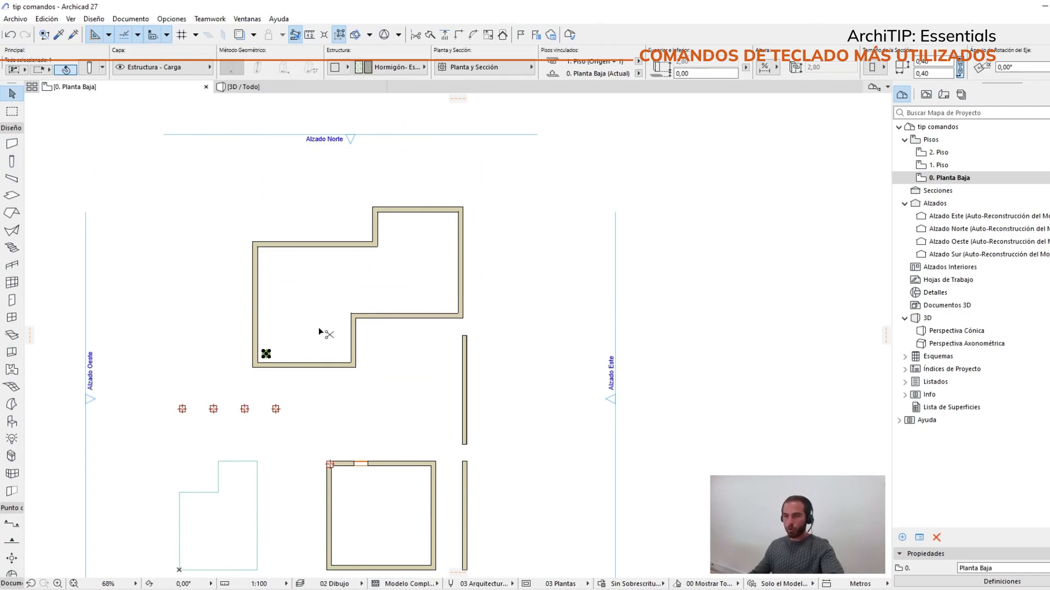
key("ctrl+u")
left_click(621, 372)
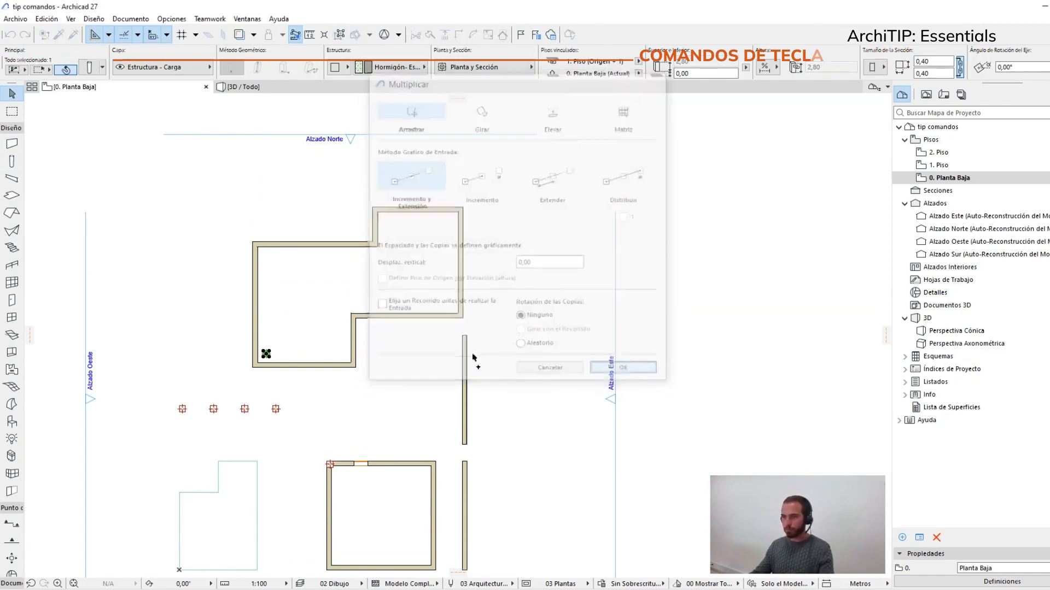
left_click(296, 345)
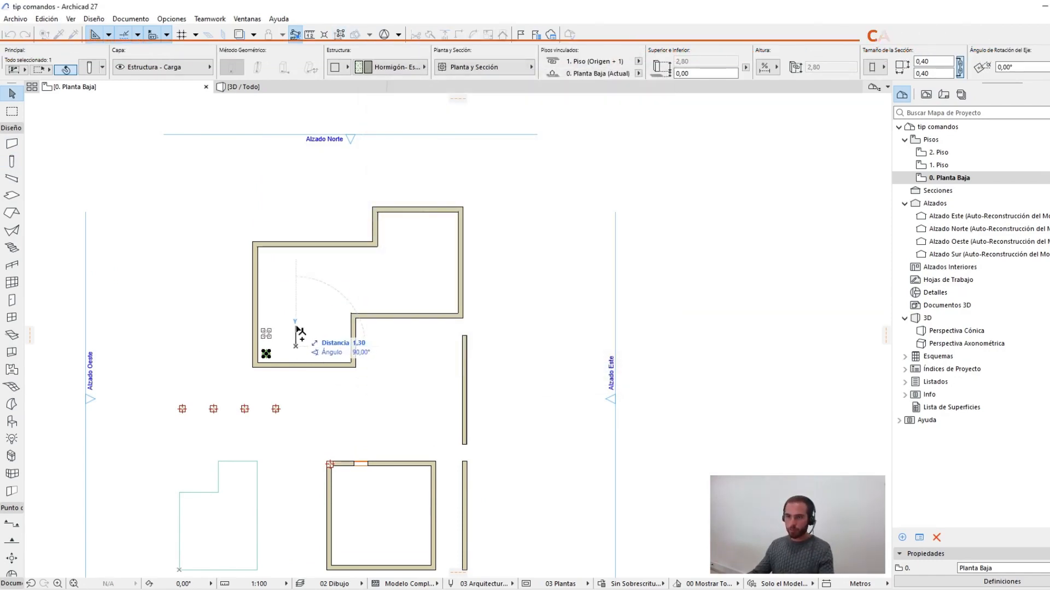
left_click(296, 249)
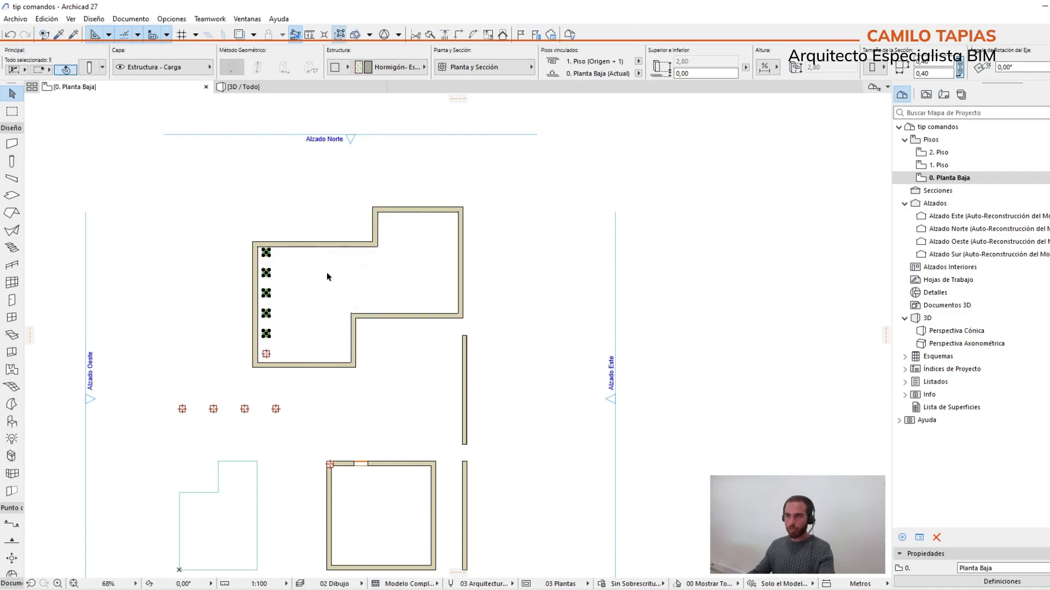
- Multiply the full row of six columns horizontally across the stepped outline into four further rows, using Incremento y Extensión
left_click(266, 354, "shift")
key("ctrl+u")
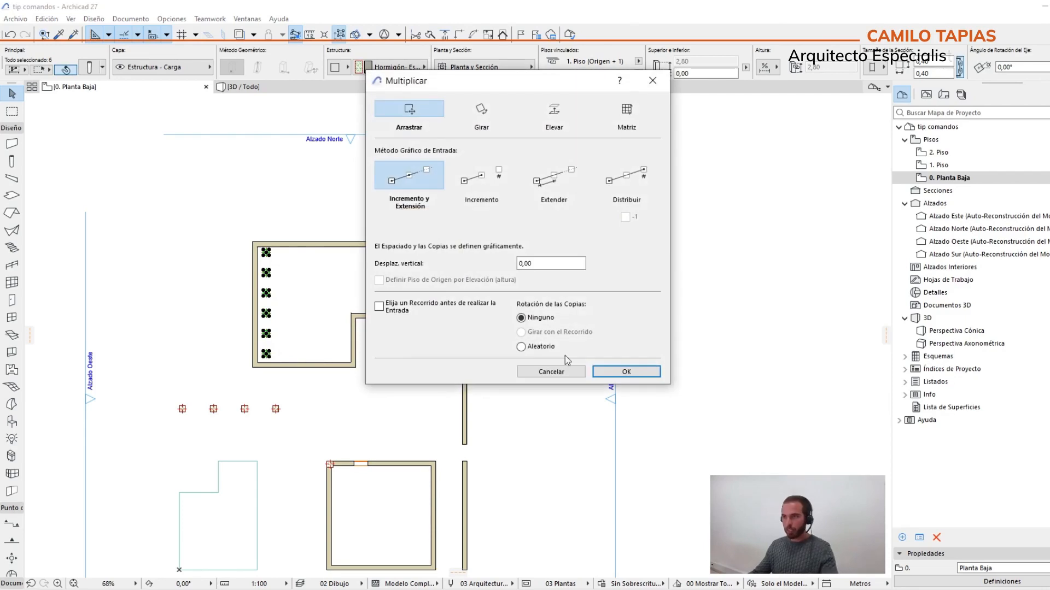
left_click(627, 373)
left_click(301, 277)
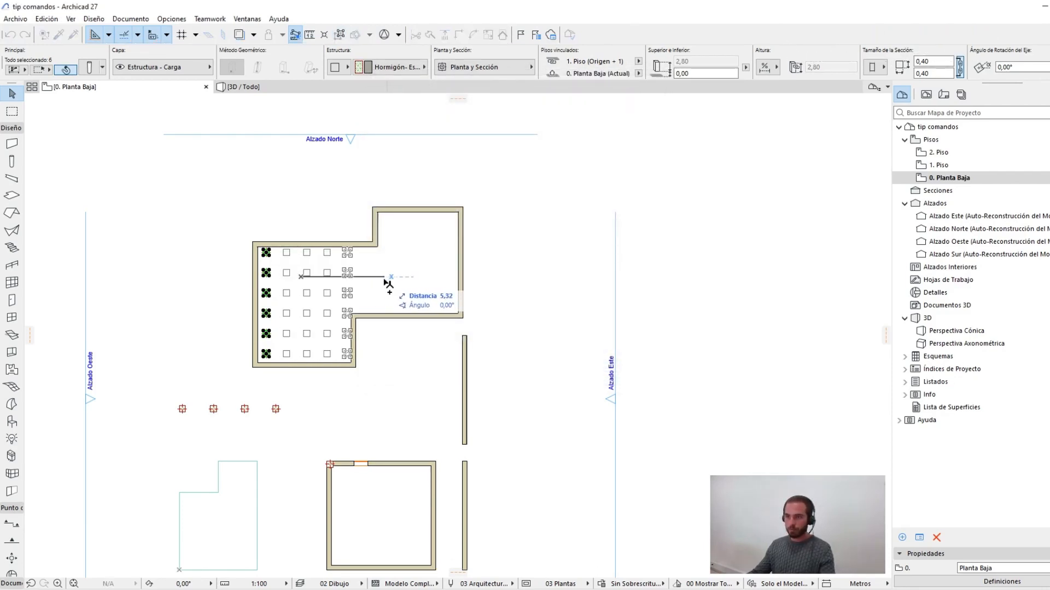
left_click(451, 276)
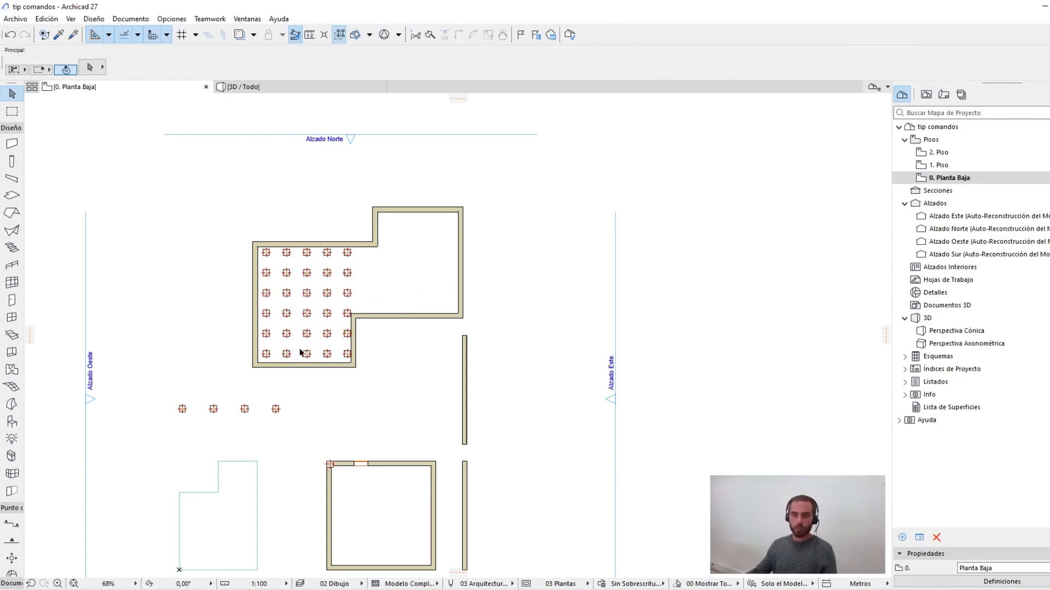
- Undo both column multiplications and remove the original column from the stepped wall outline
scroll(454, 385, "down", 1)
middle_click_drag(453, 384, 531, 337)
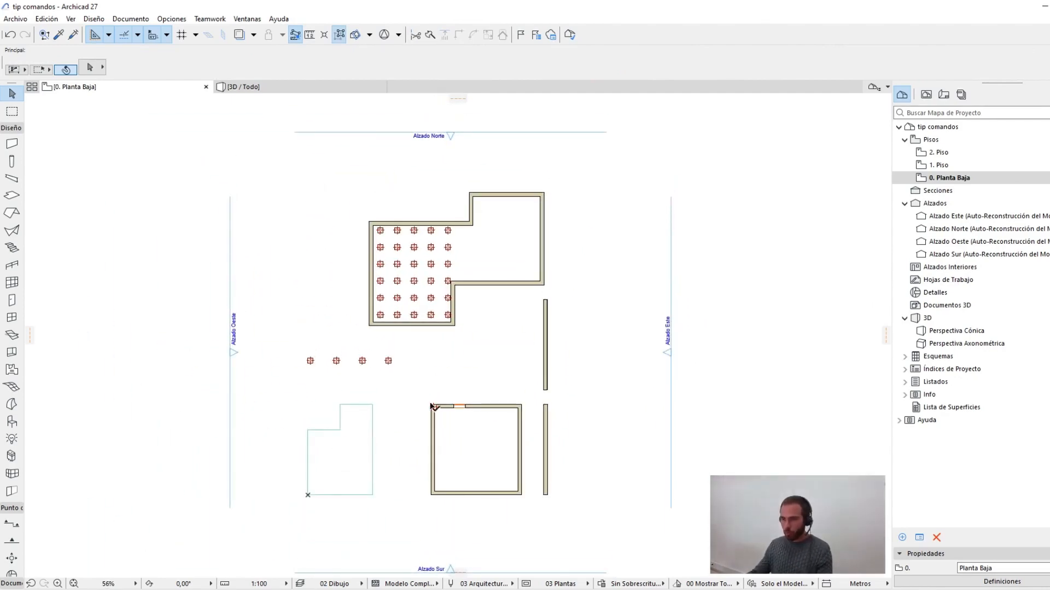
key("alt")
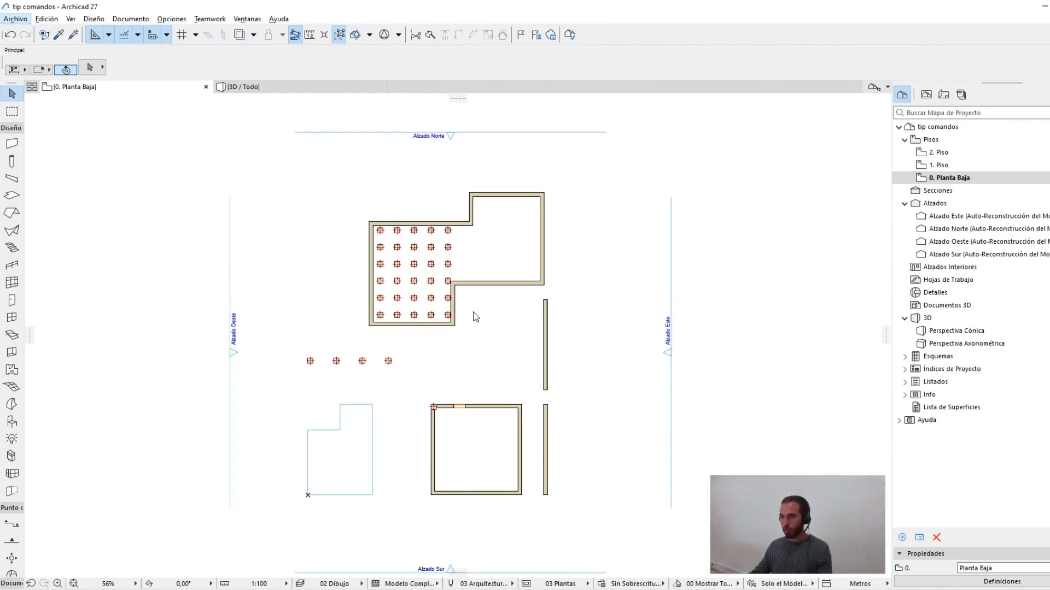
key("m")
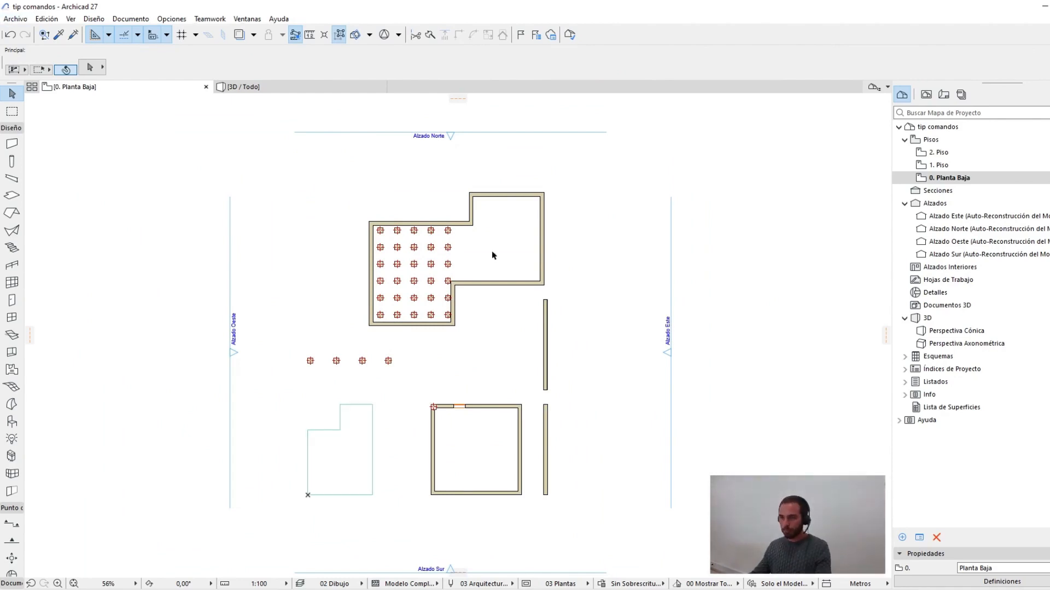
left_click(327, 201)
key("ctrl+z")
left_click(391, 333)
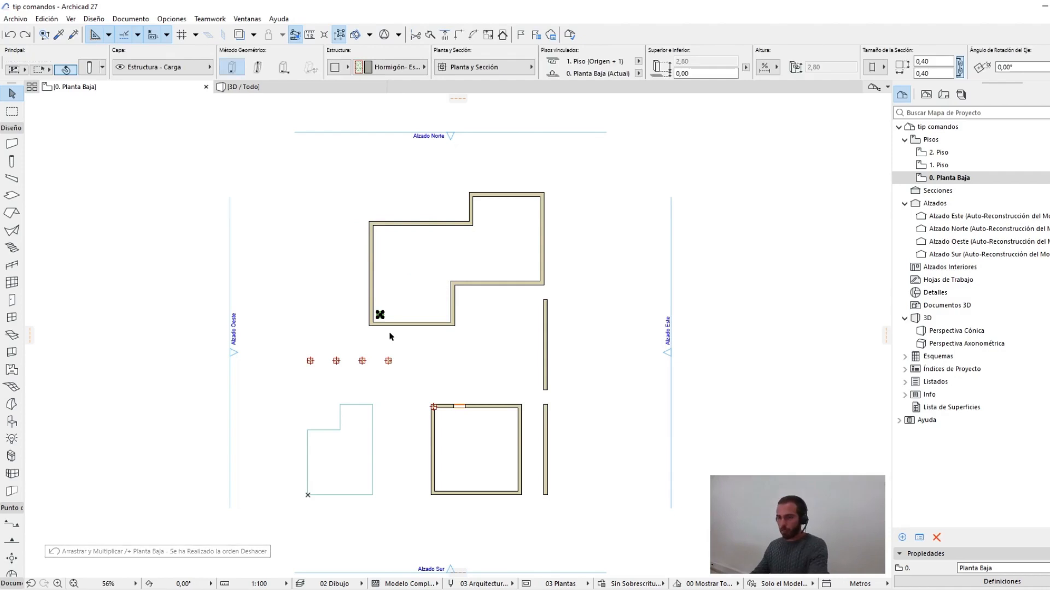
- Create a slab filling the interior of the stepped wall outline, using the freestanding slab's settings
left_click(362, 430, "alt")
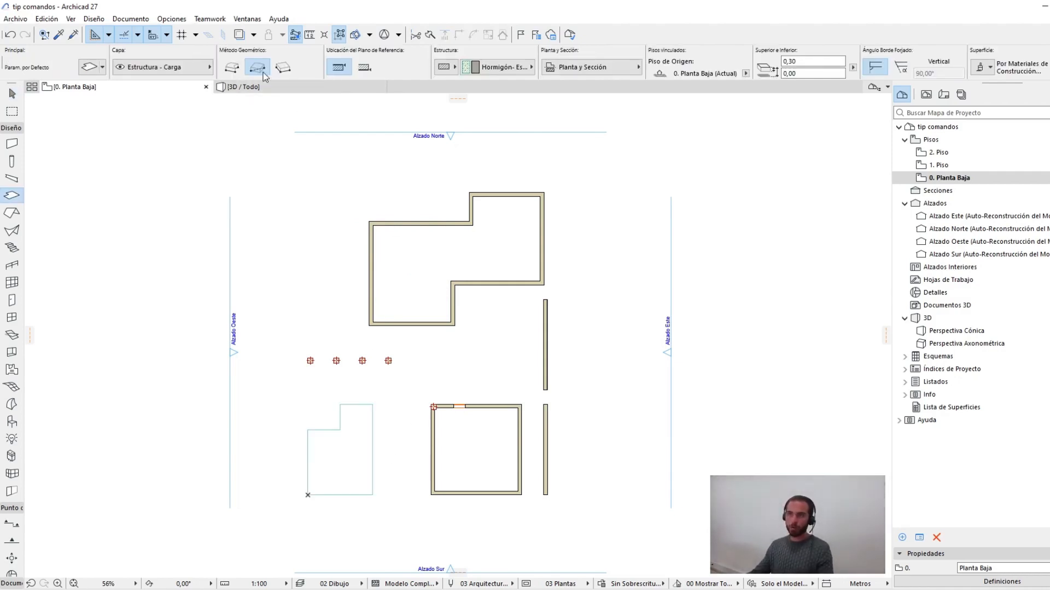
left_click(412, 249)
key("Escape")
- Offset all edges of the new slab outward to the outer face of the stepped outline's walls
left_click(442, 282)
scroll(397, 213, "up", 3)
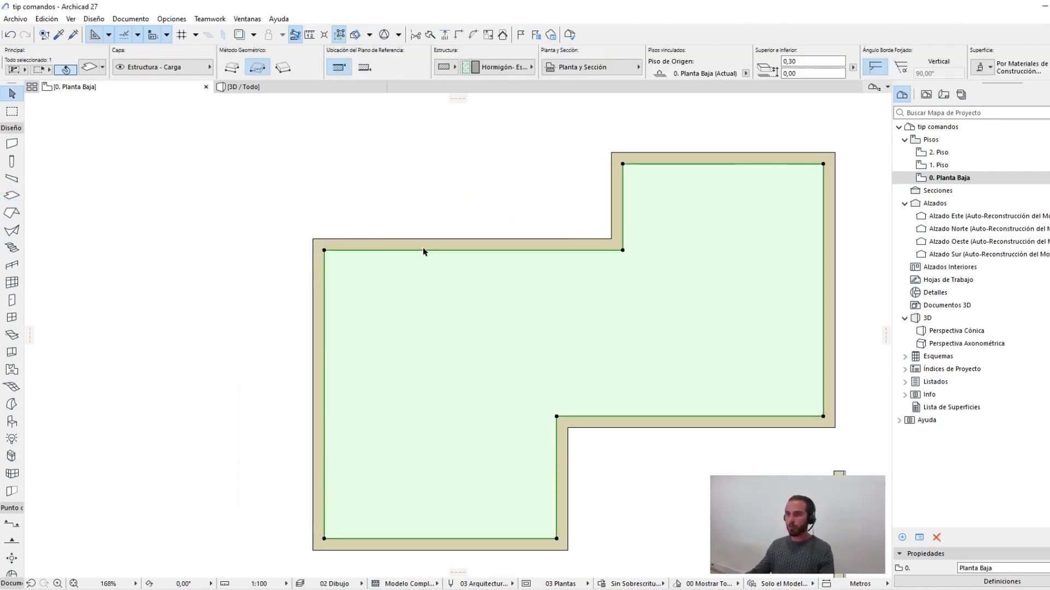
left_click(424, 252)
left_click(313, 239)
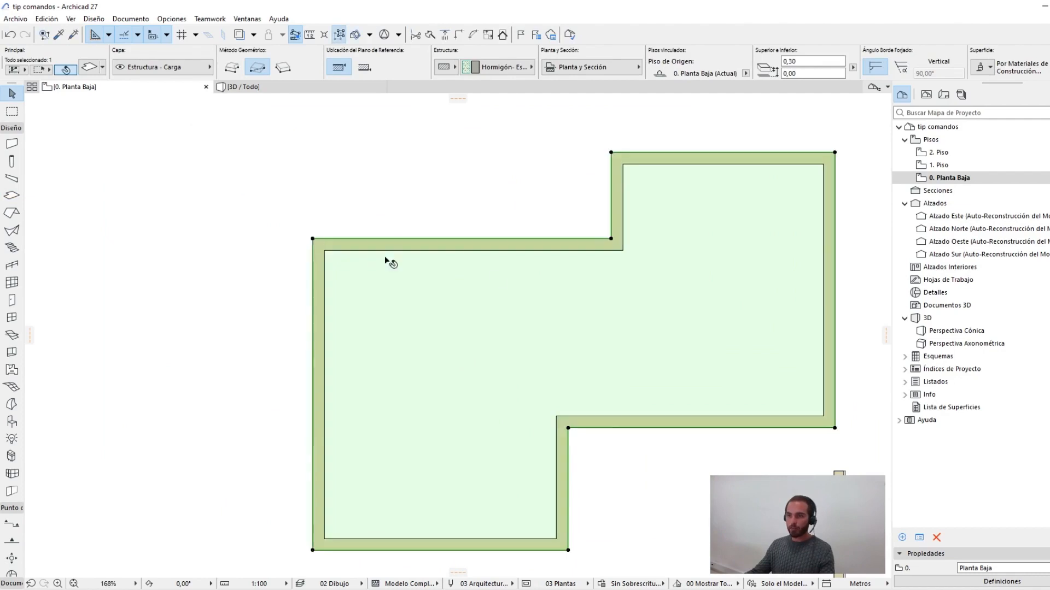
scroll(385, 256, "down", 3)
left_click(465, 337)
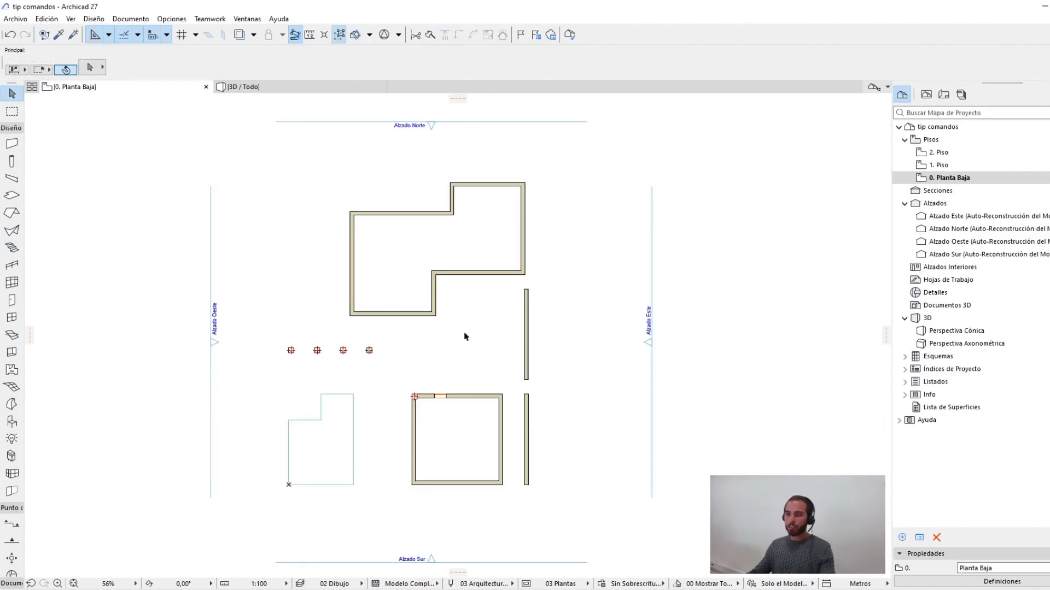
- Select all slabs on the floor plan, picking up the slab tool from the stepped one, and show the model in 3D
left_click(411, 266, "alt")
key("ctrl+a")
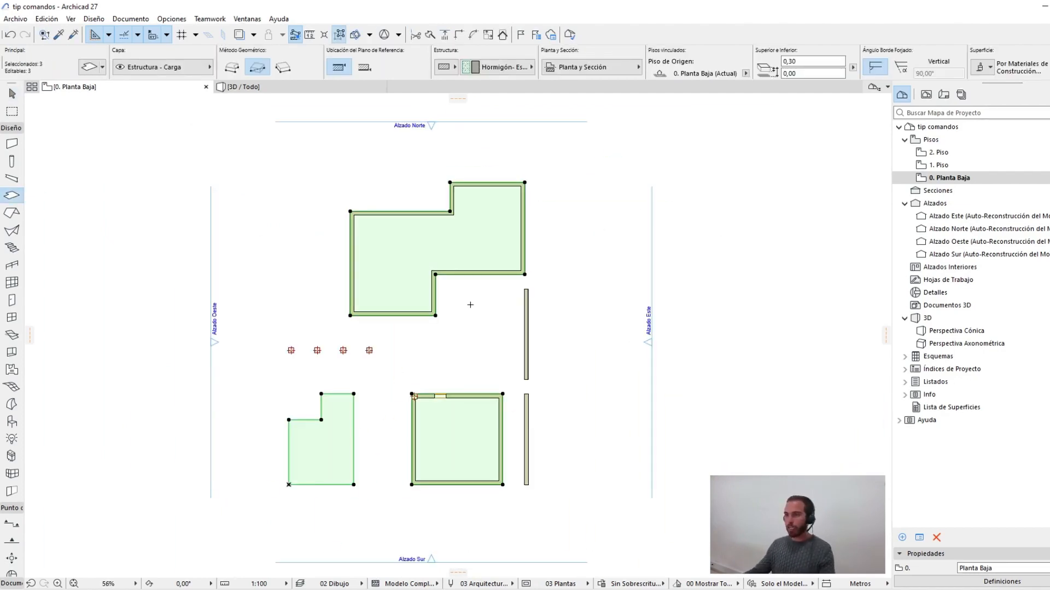
key("F3")
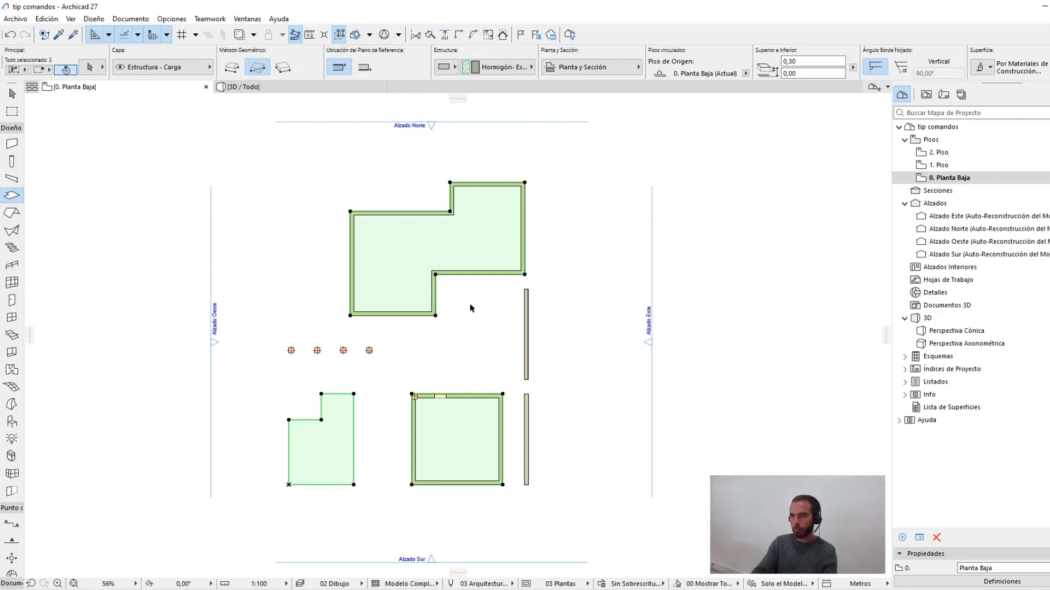
middle_click_drag(473, 310, 653, 459, "shift")
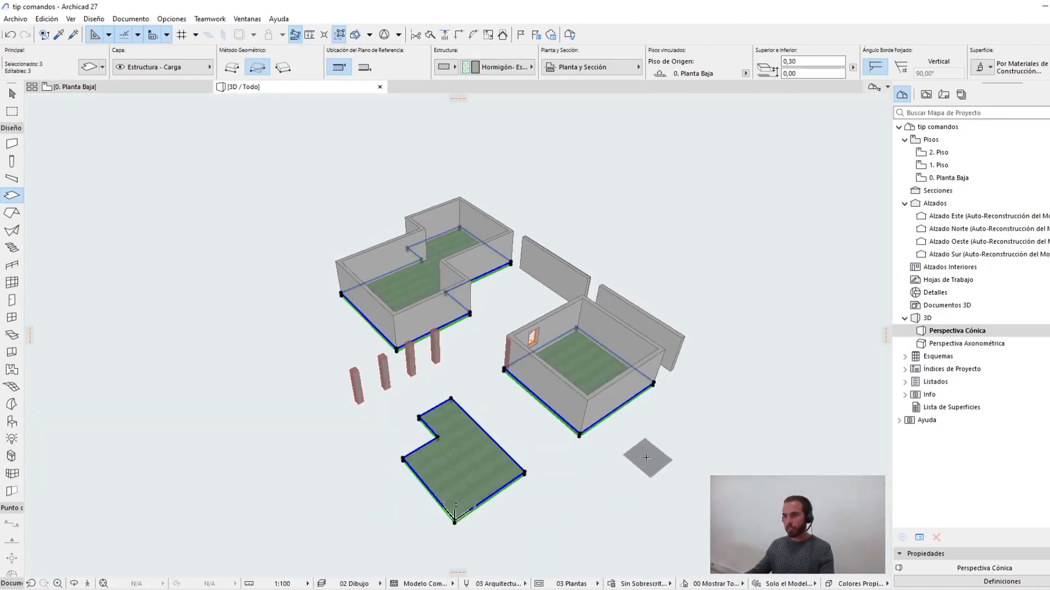
- Isolate the selected slabs in the 3D view and clear the selection
key("F5")
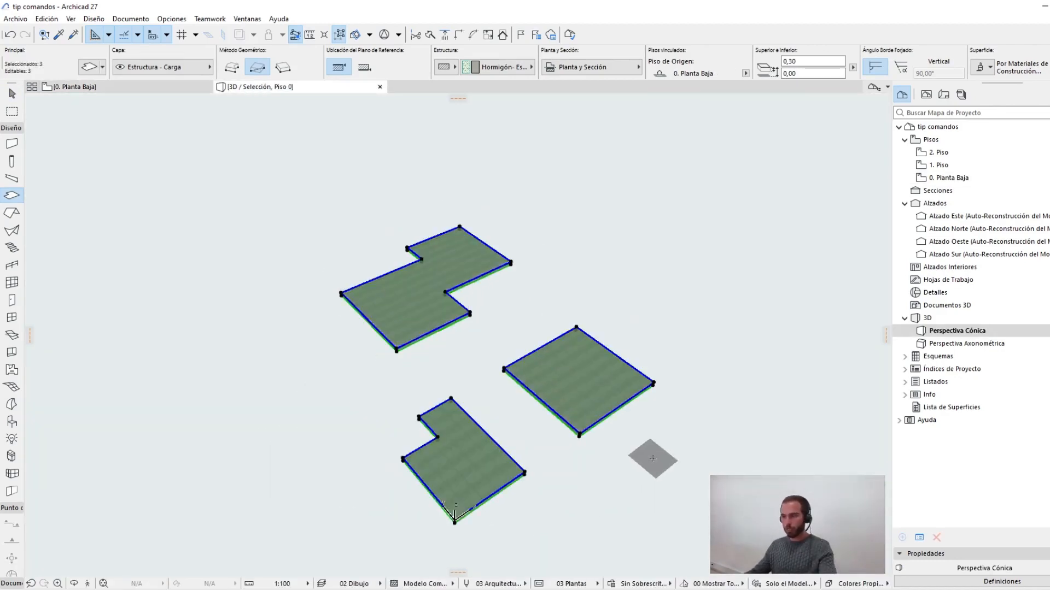
key("Escape")
key("Escape")
middle_click_drag(537, 418, 746, 367, "shift")
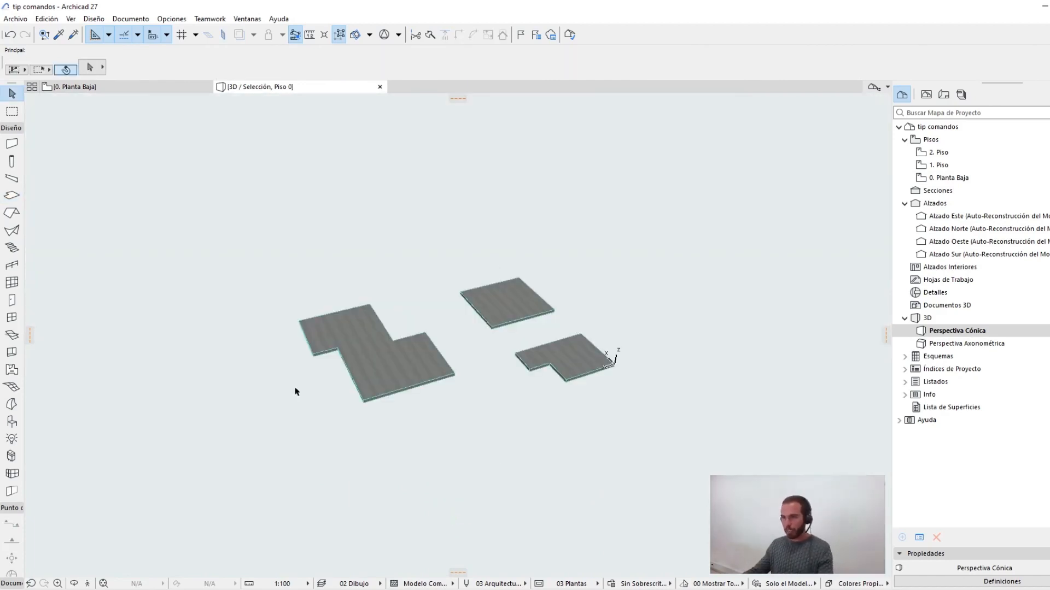
middle_click_drag(422, 343, 432, 214, "shift")
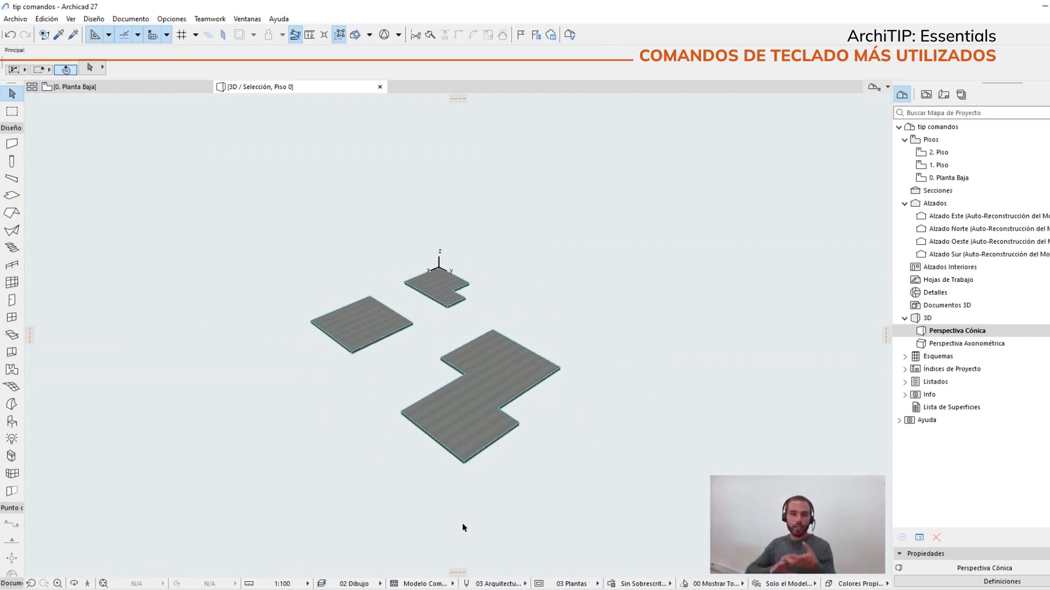